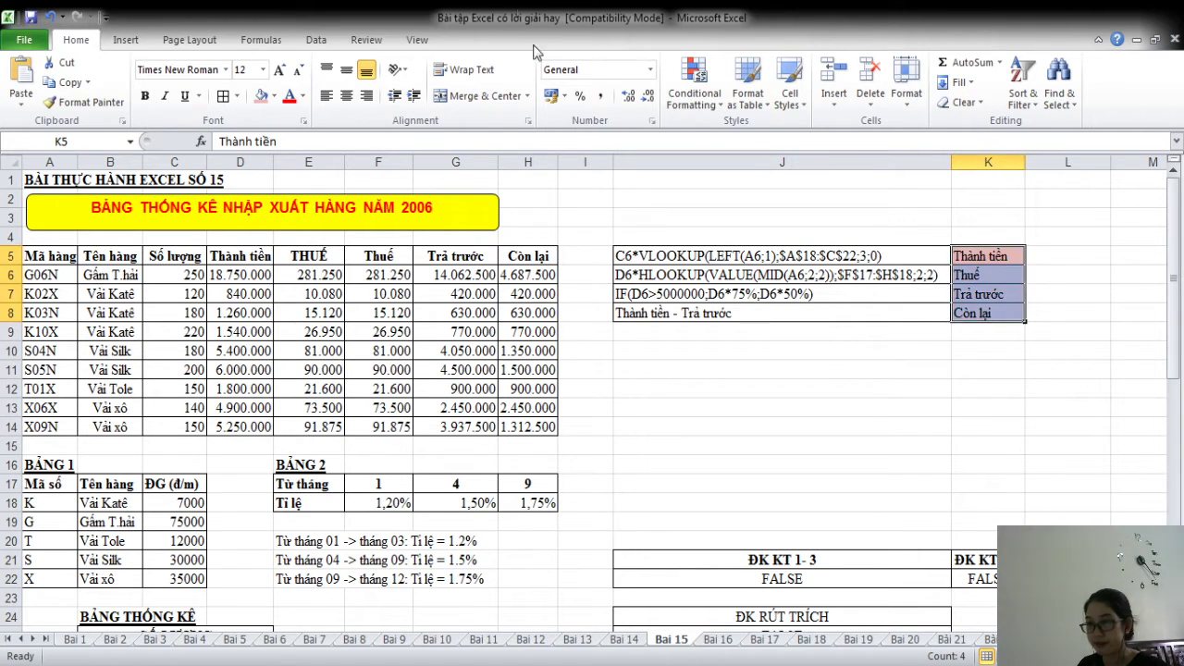
# Deselect the coloured label cells and switch to the Bai 16 October 2011 salary sheet
pyautogui.click(723, 405)
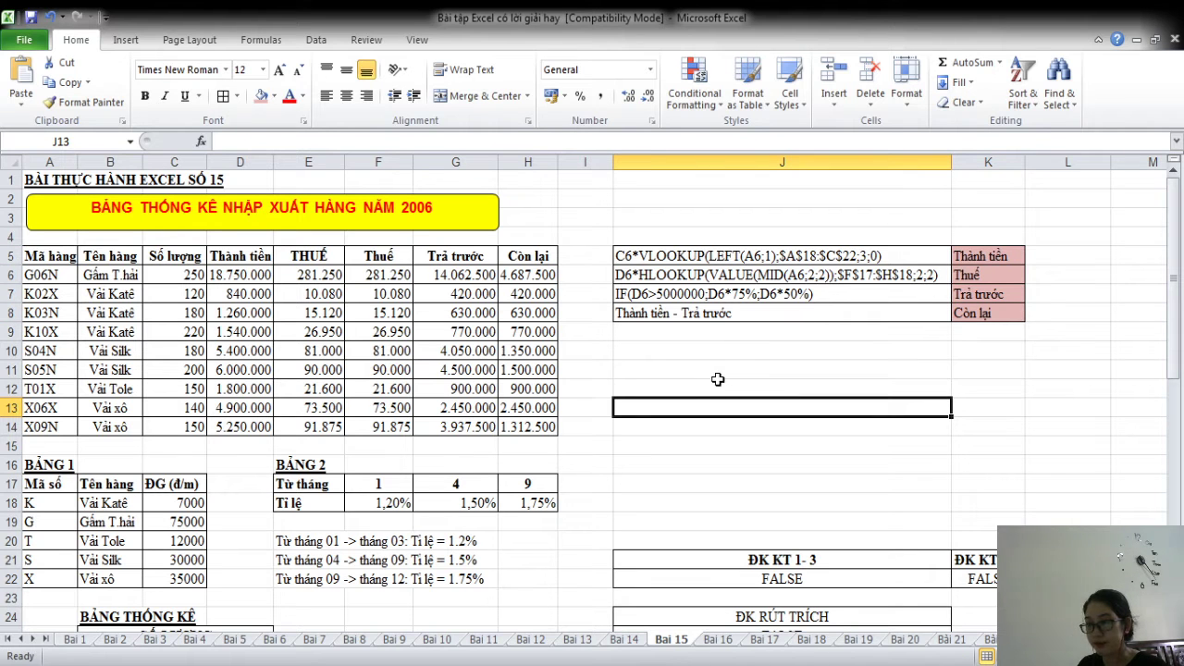
pyautogui.click(718, 640)
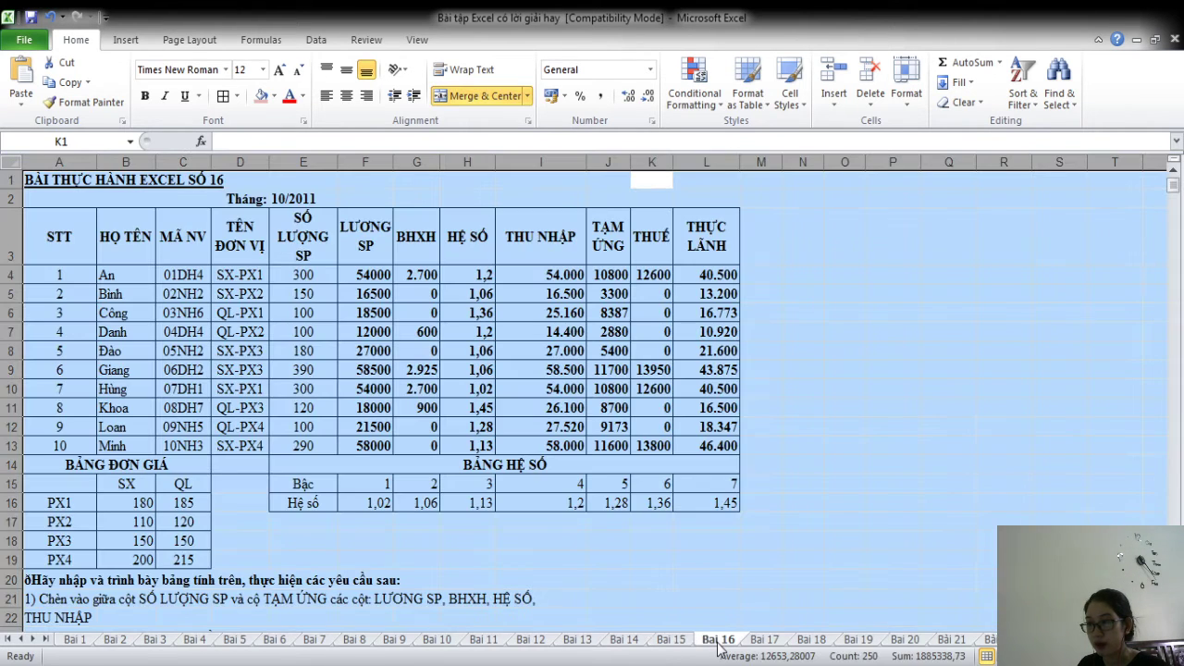
# Clear the whole-sheet selection and narrow the STT column of the Bai 16 table
pyautogui.click(837, 430)
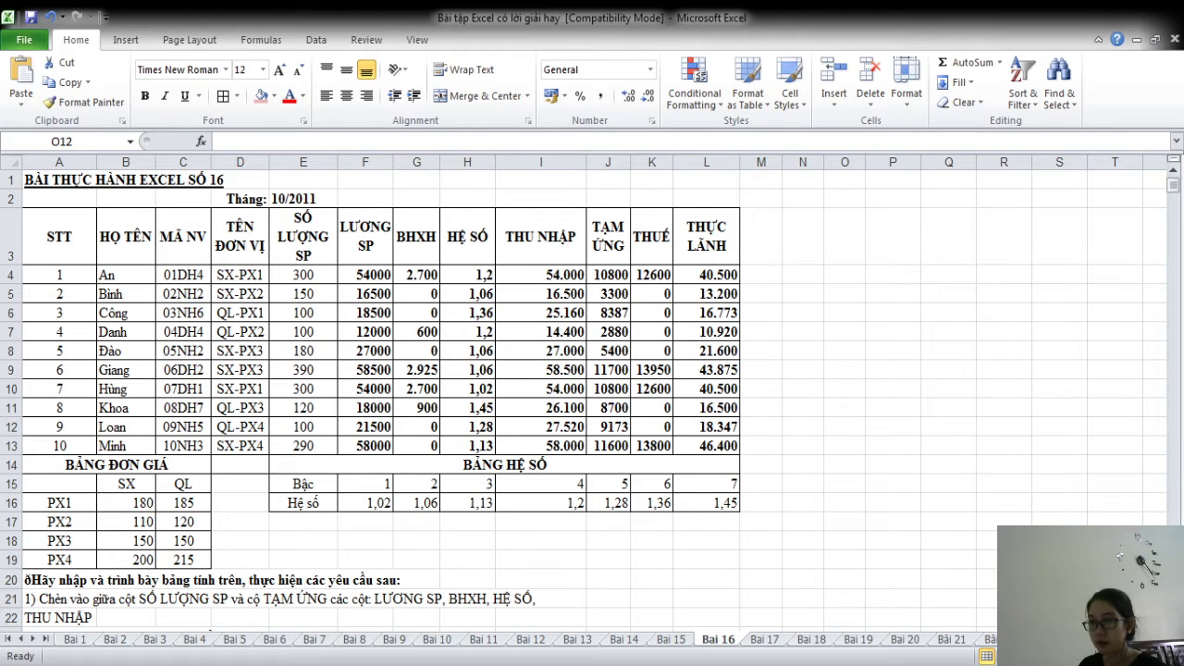
pyautogui.hotkey('alt', 'Tab')
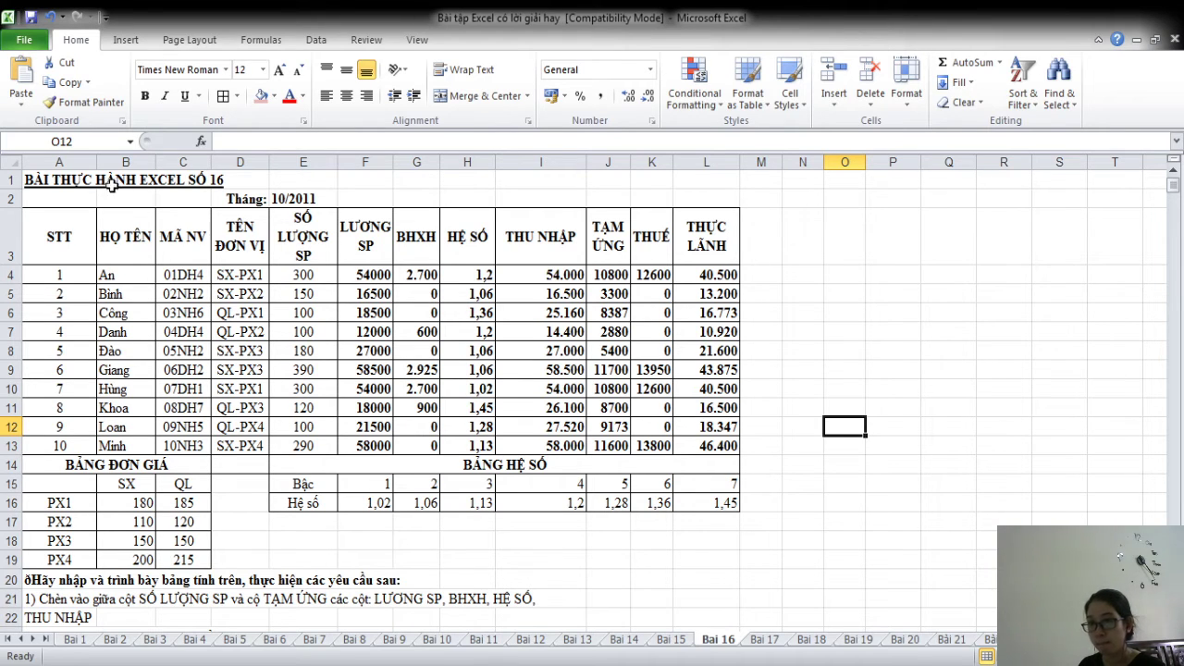
pyautogui.moveTo(94, 157)
pyautogui.mouseDown()
pyautogui.moveTo(62, 161)
pyautogui.moveTo(105, 162)
pyautogui.mouseUp()
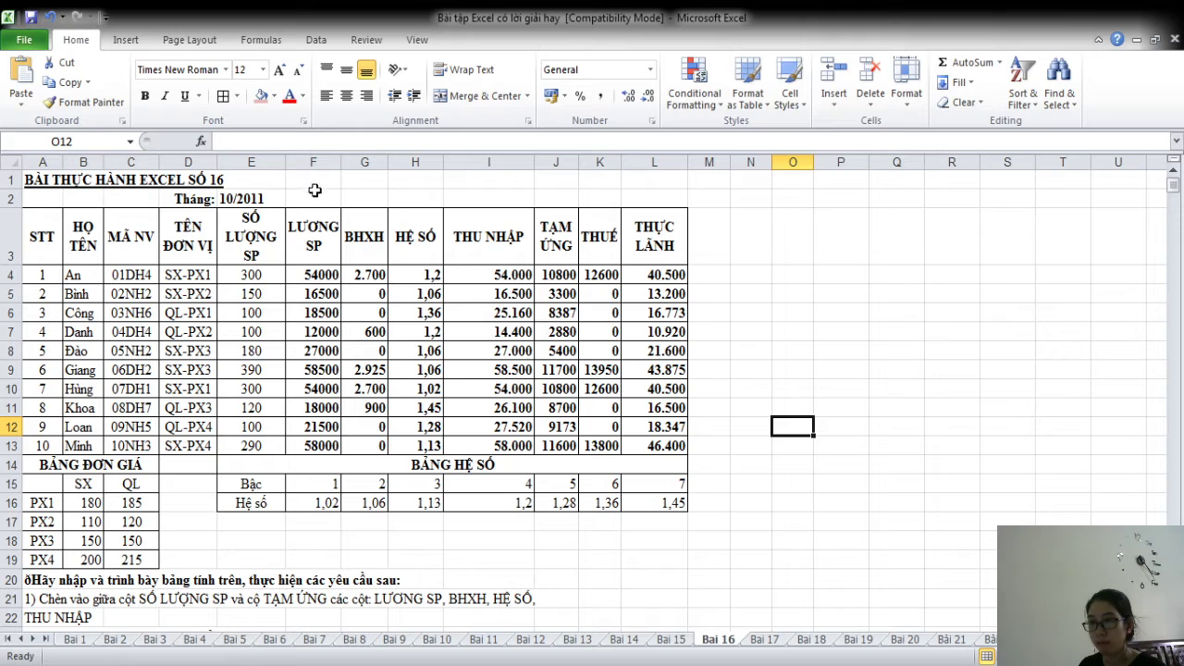
# Copy the LƯƠNG SP formula text from F4, without the equals sign
pyautogui.click(308, 292)
pyautogui.click(274, 275)
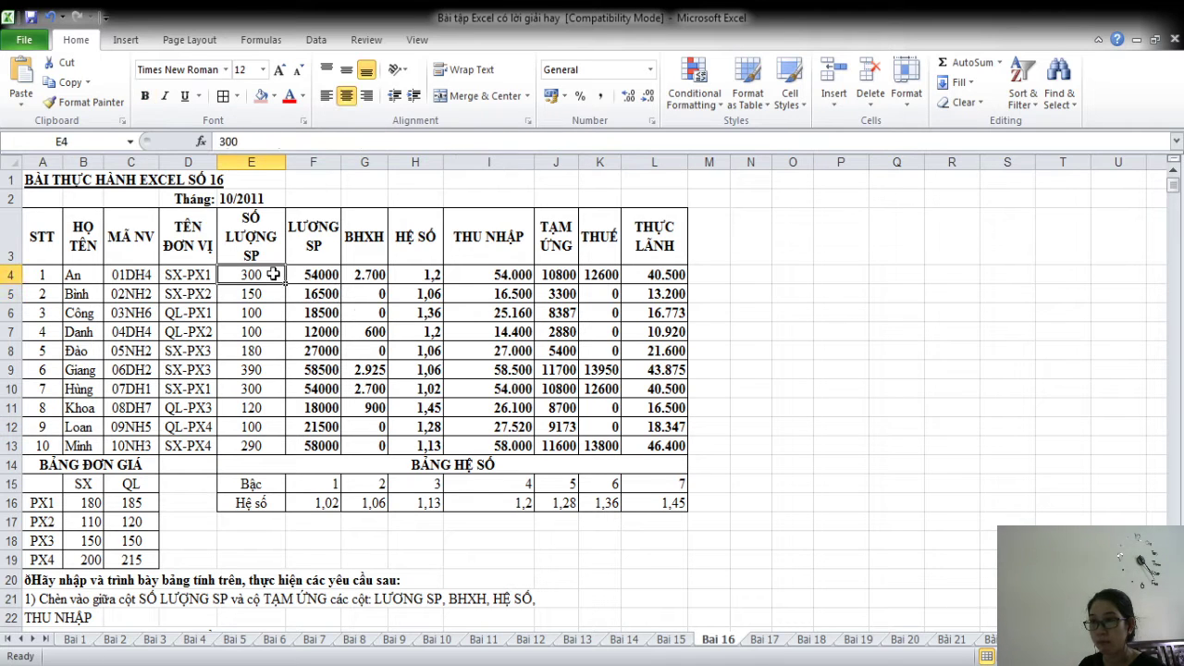
pyautogui.click(308, 277)
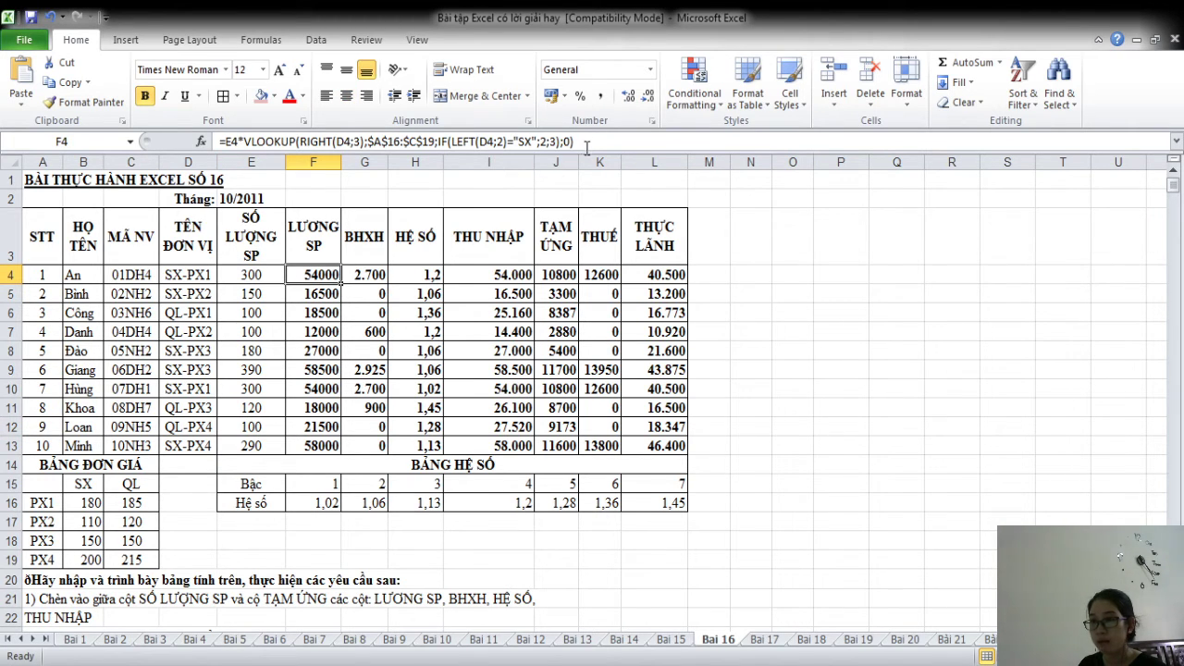
pyautogui.click(586, 140)
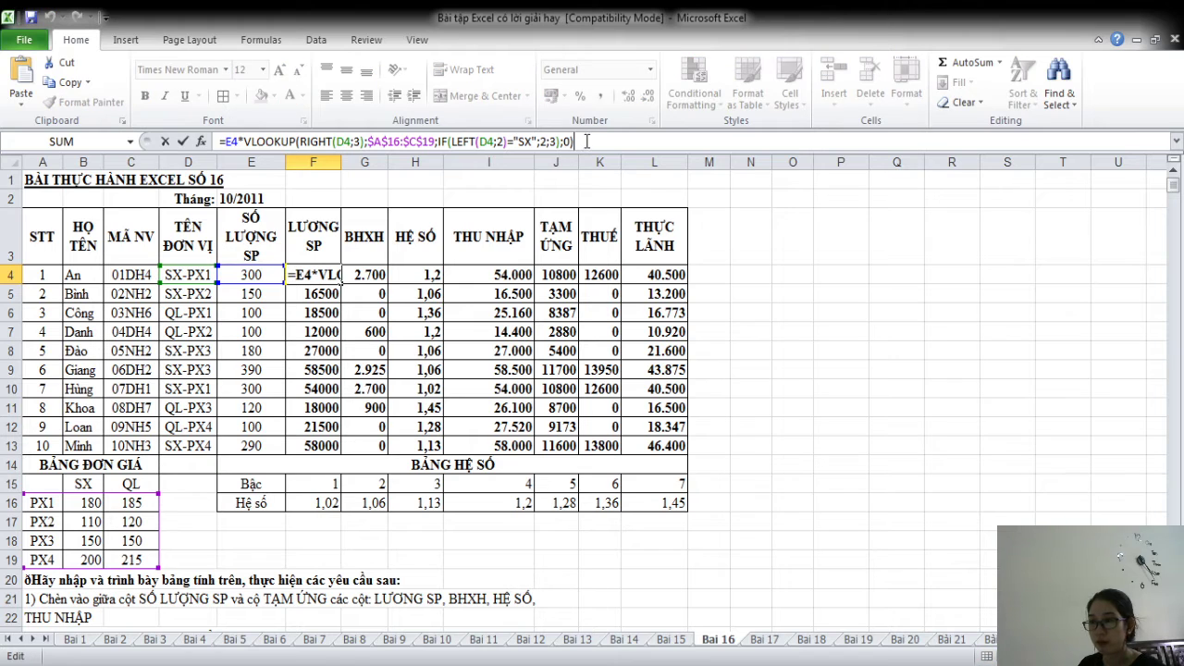
pyautogui.moveTo(586, 141); pyautogui.dragTo(227, 146)
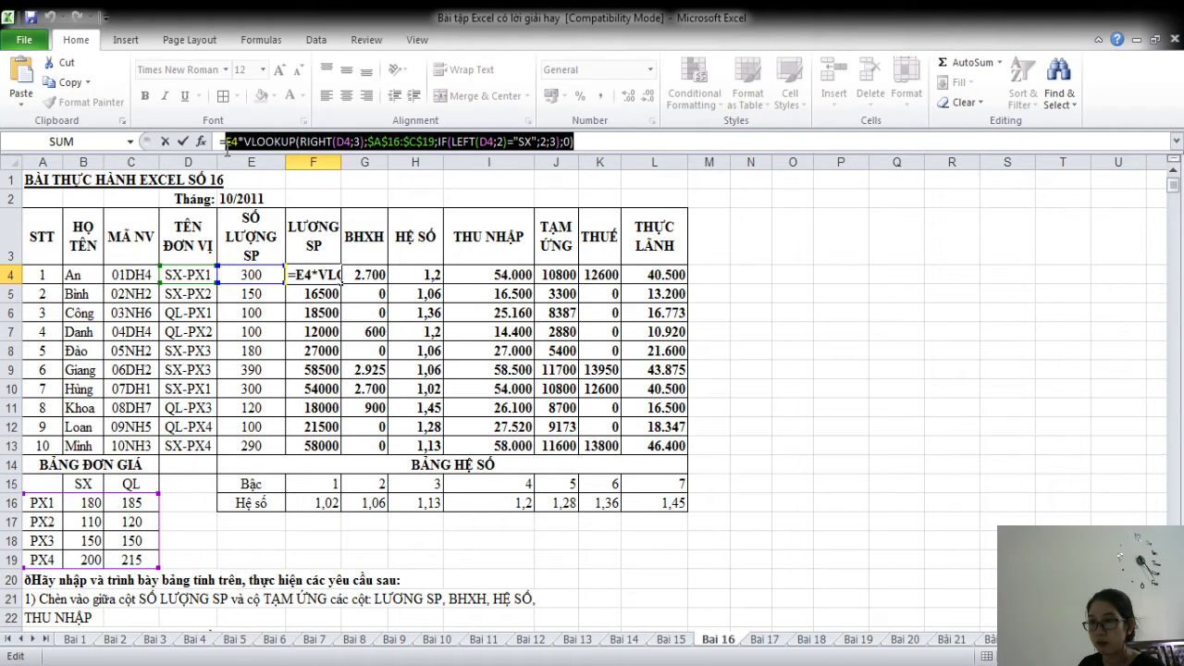
pyautogui.click(596, 143)
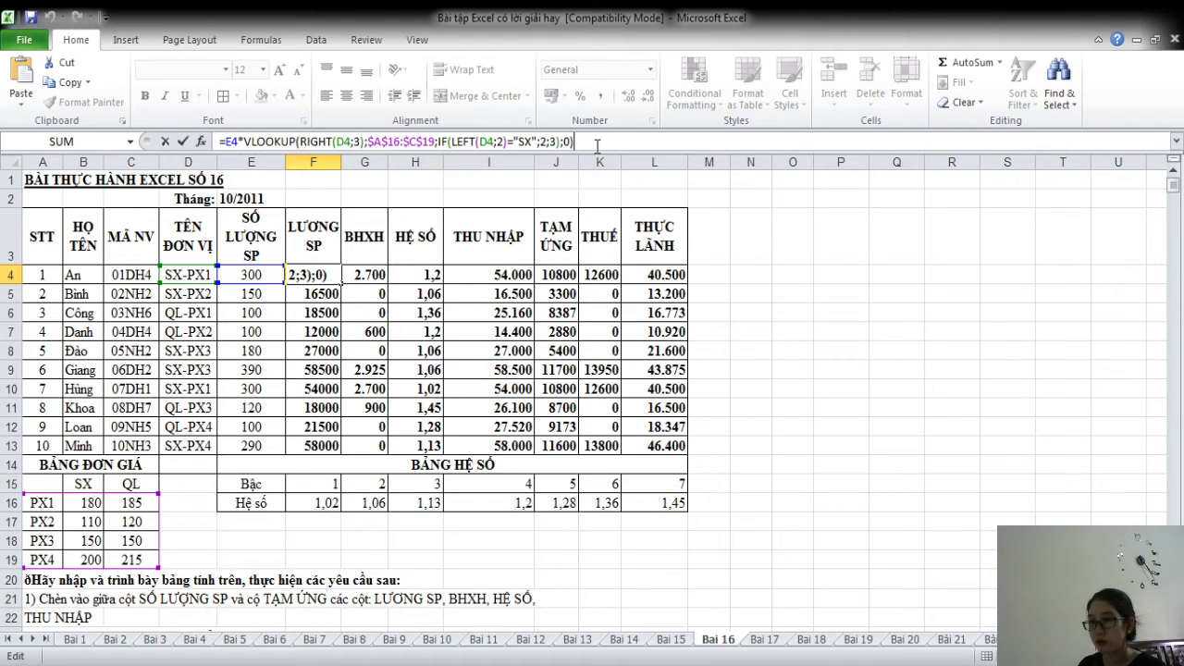
pyautogui.press('Return')
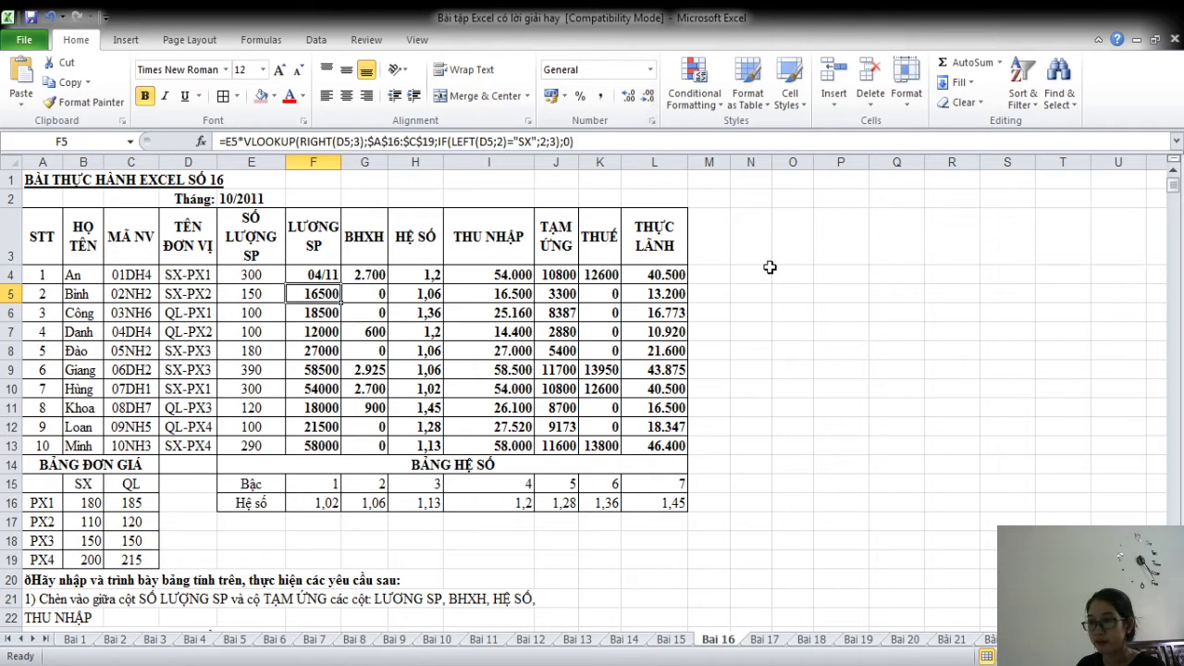
# Paste the E4*VLOOKUP(...) formula text into N4 and widen column N to fit
pyautogui.click(752, 274)
pyautogui.write('E4*VLOOKUP(RIGHT(D4;3);$A$16:$C$19;IF(LEFT(D4;2)="SX";2;3);0)')
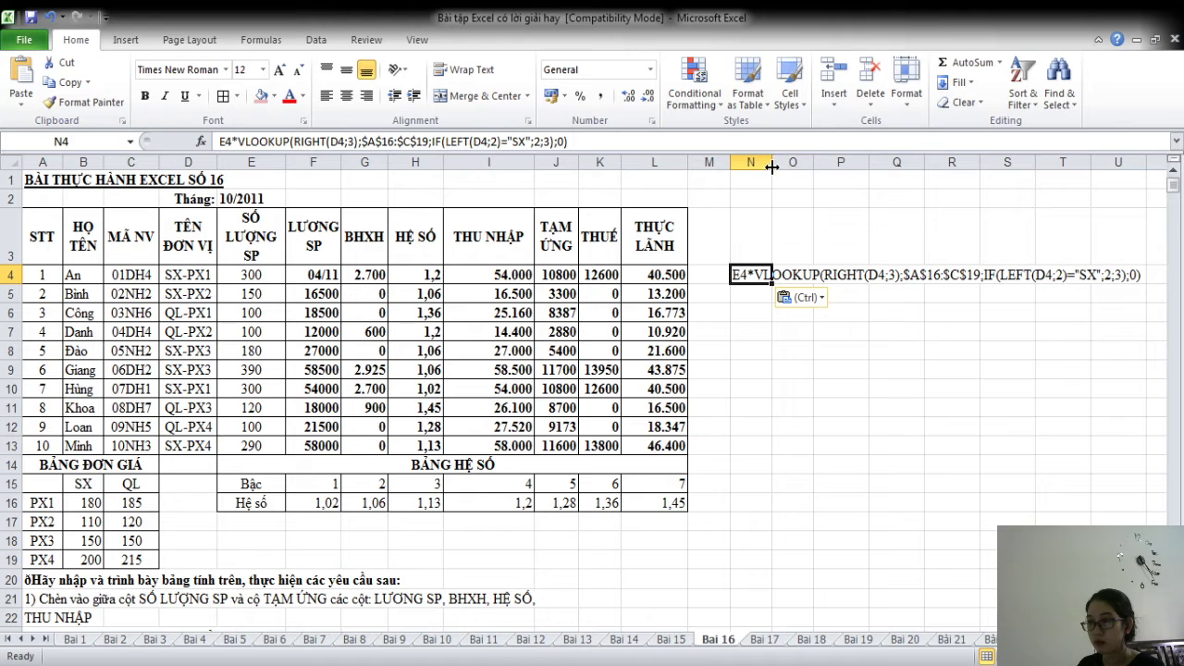
pyautogui.doubleClick(771, 167)
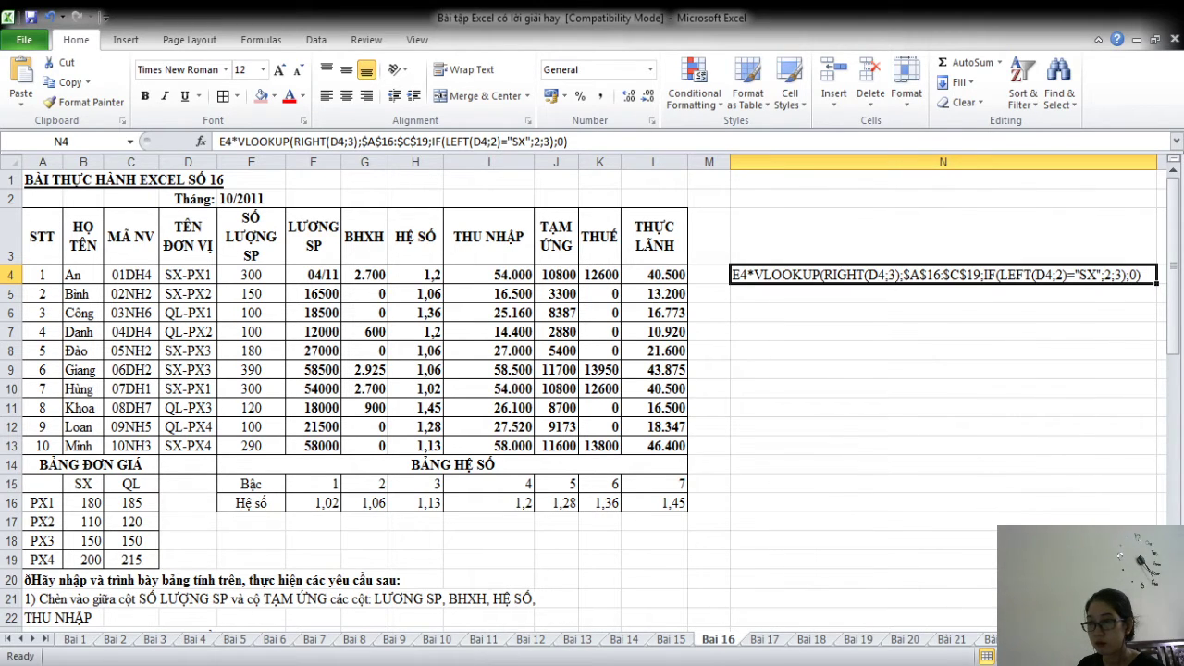
pyautogui.hscroll(1, 590, 393)
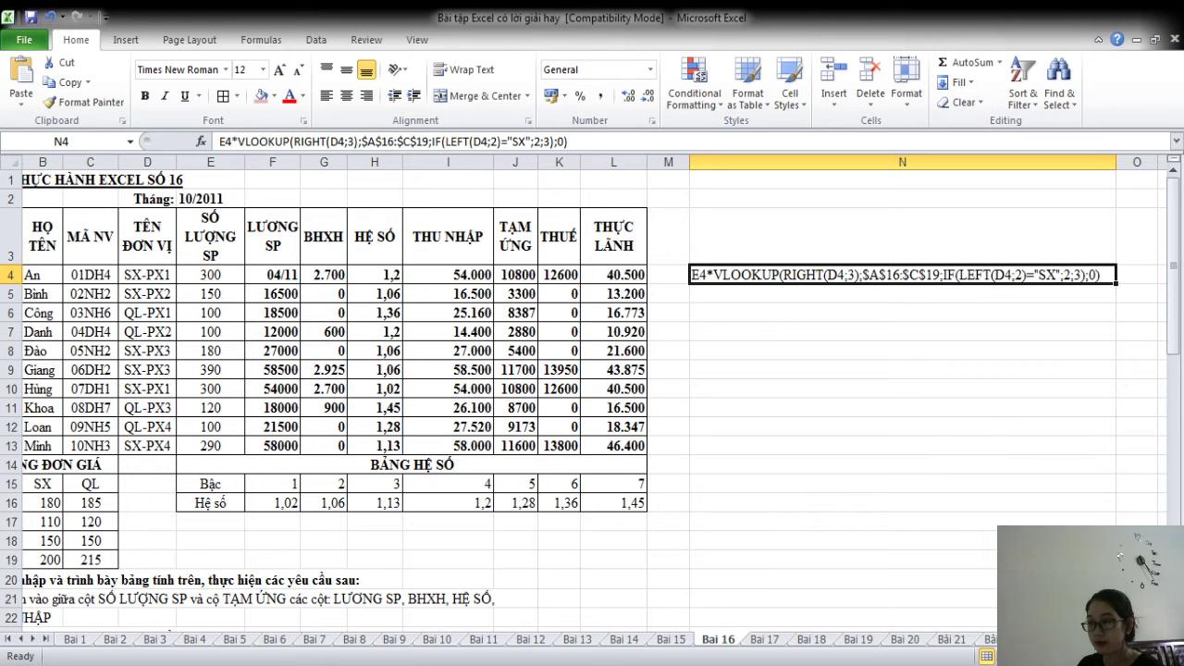
pyautogui.click(1071, 656)
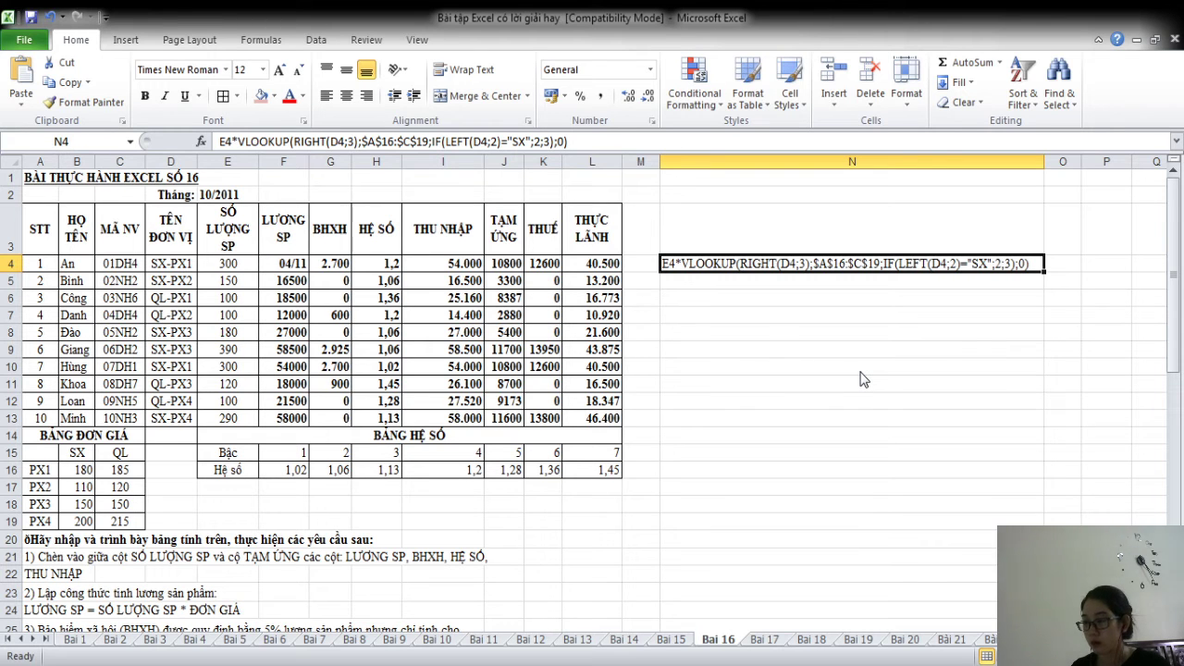
pyautogui.keyDown('ctrl'); pyautogui.scroll(1, 860, 375); pyautogui.keyUp('ctrl')
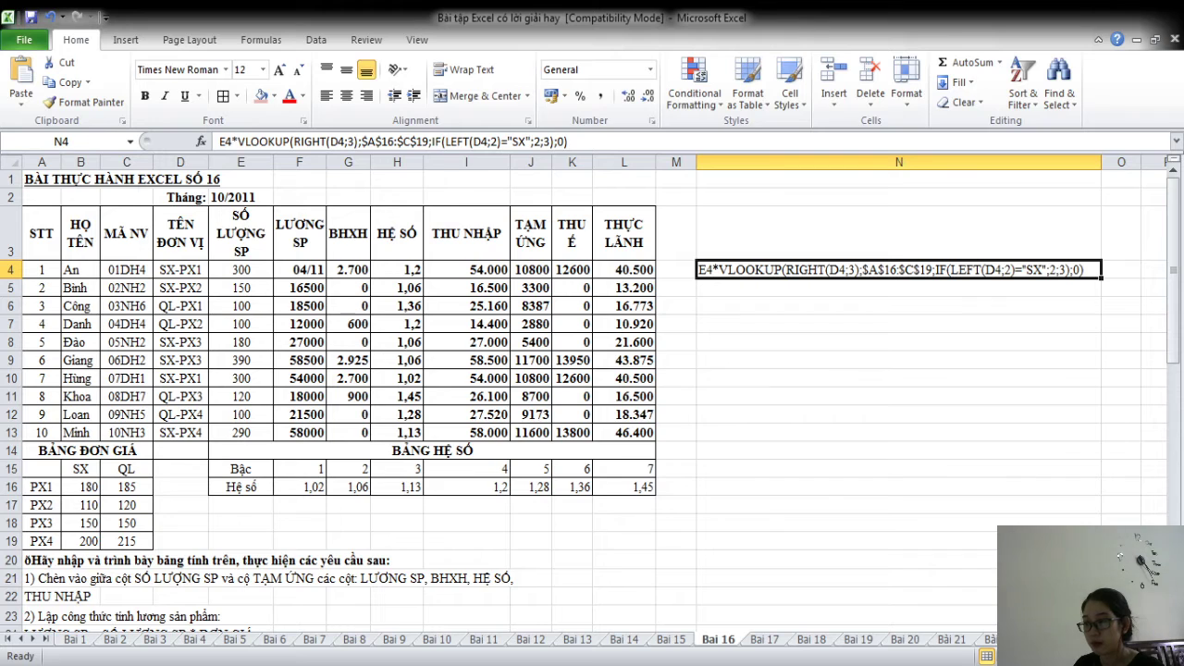
pyautogui.hscroll(1, 591, 388)
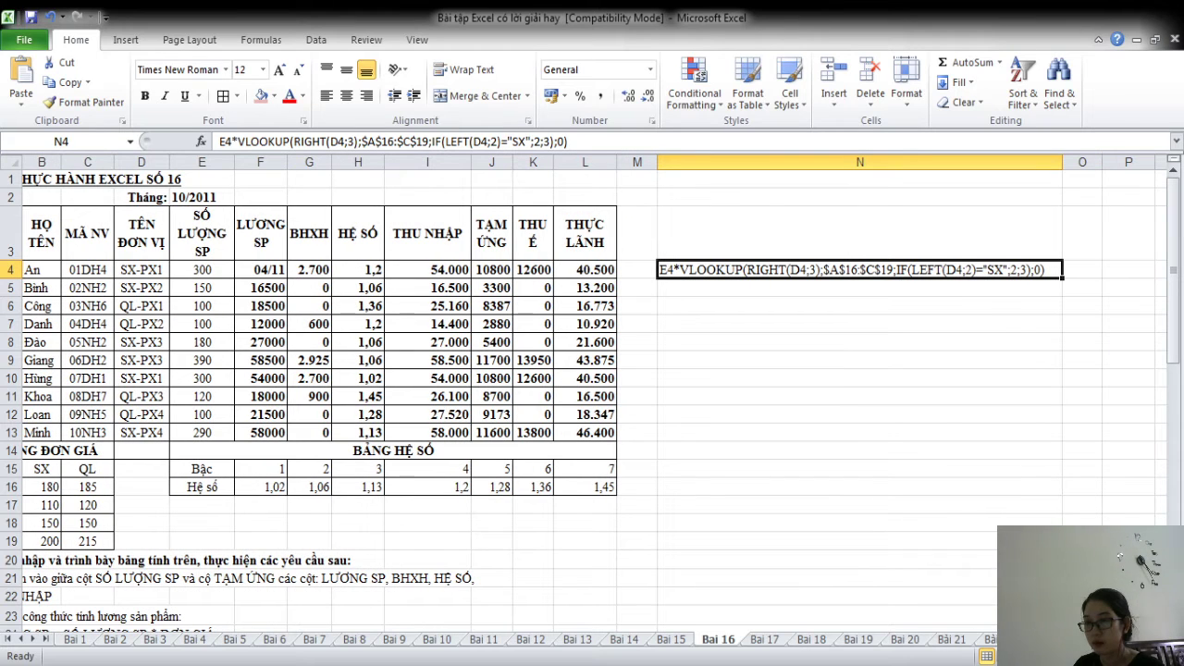
# Label O4 'Lương' and paste G4's BHXH formula text IF(MID(C4;3;2)="DH";F4*5%;0) into N5
pyautogui.click(1078, 272)
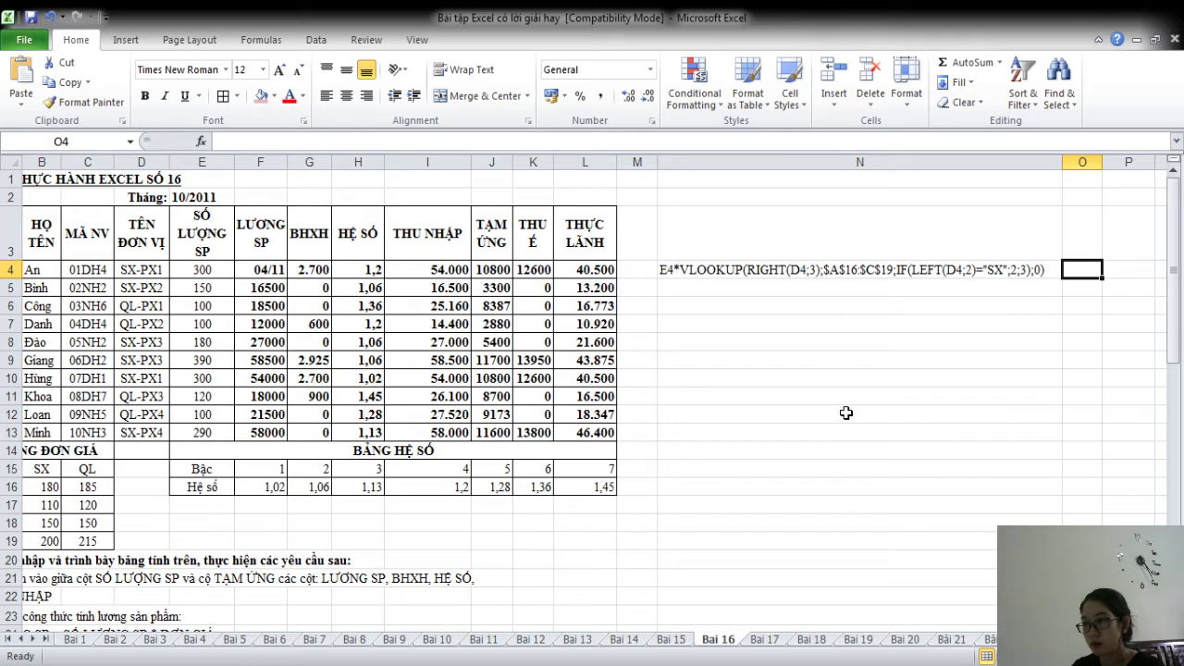
pyautogui.write('Lương')
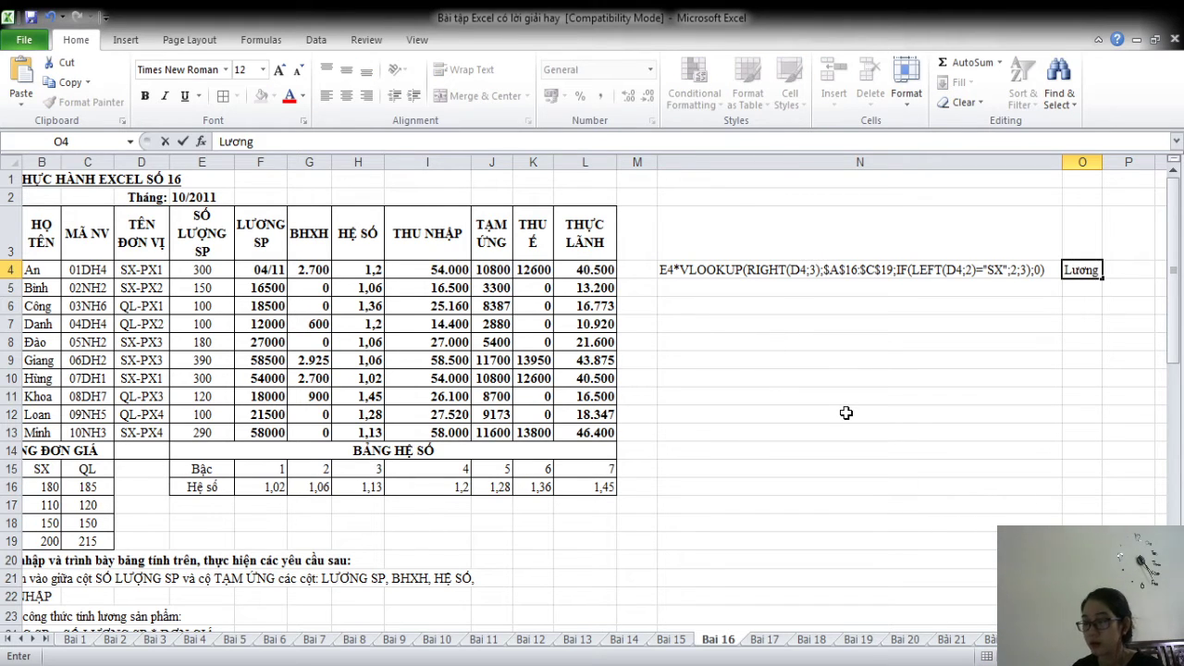
pyautogui.click(316, 270)
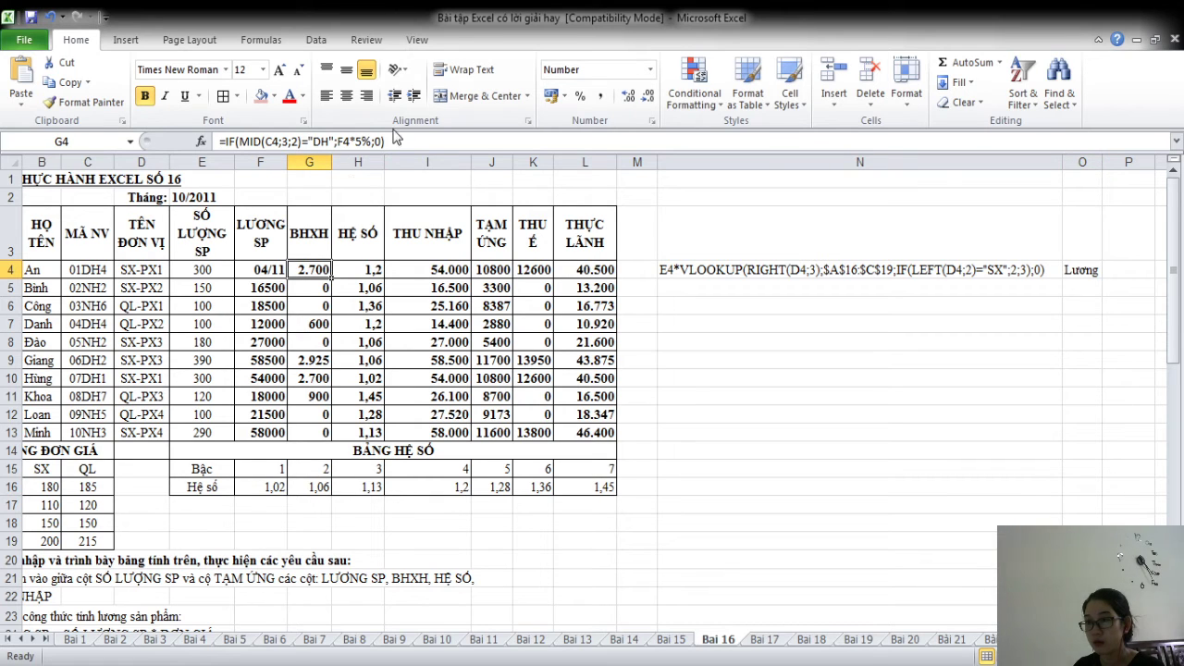
pyautogui.moveTo(385, 141); pyautogui.dragTo(222, 141)
pyautogui.hotkey('ctrl', 'c')
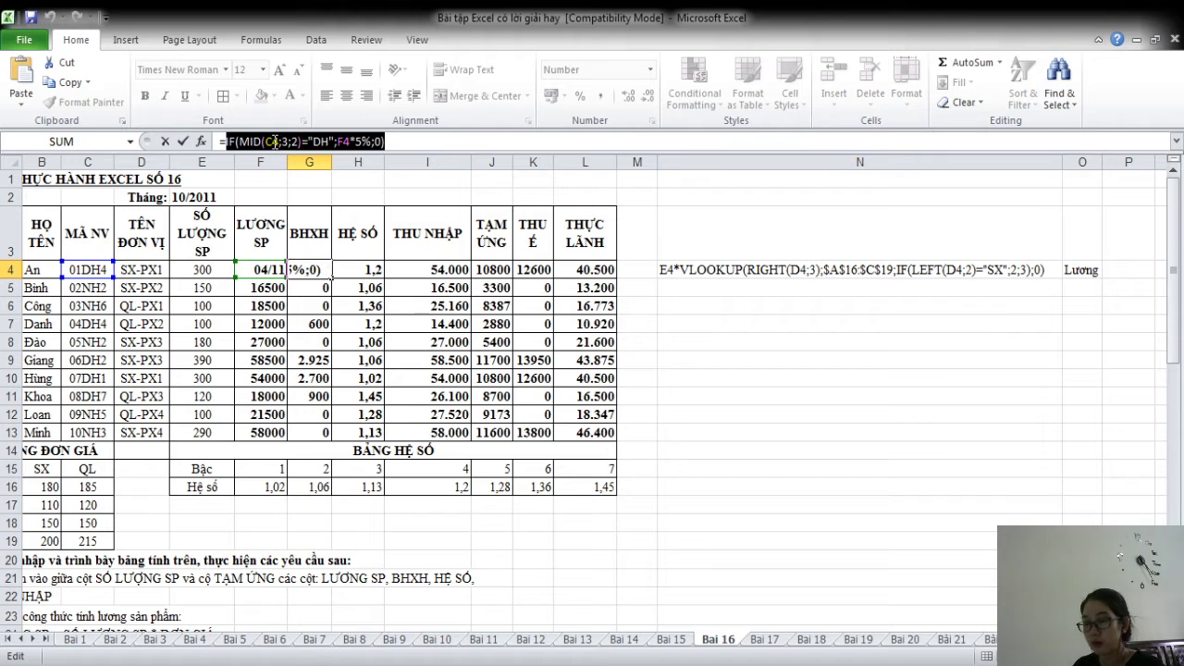
pyautogui.click(388, 142)
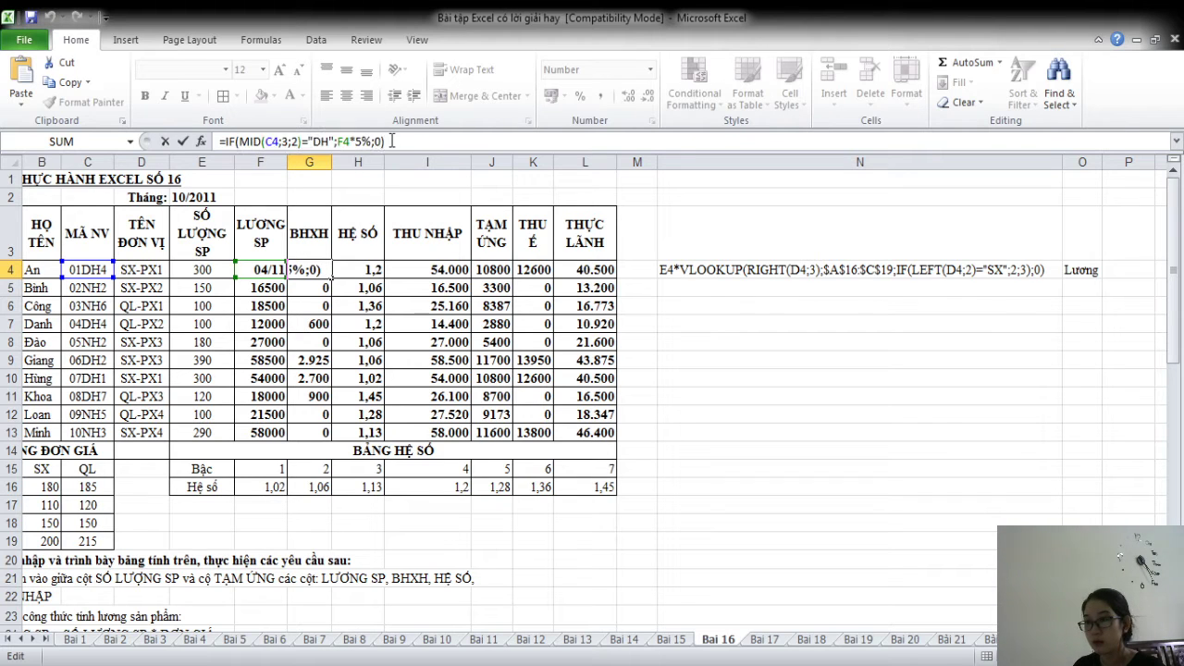
pyautogui.click(809, 287)
pyautogui.hotkey('ctrl', 'v')
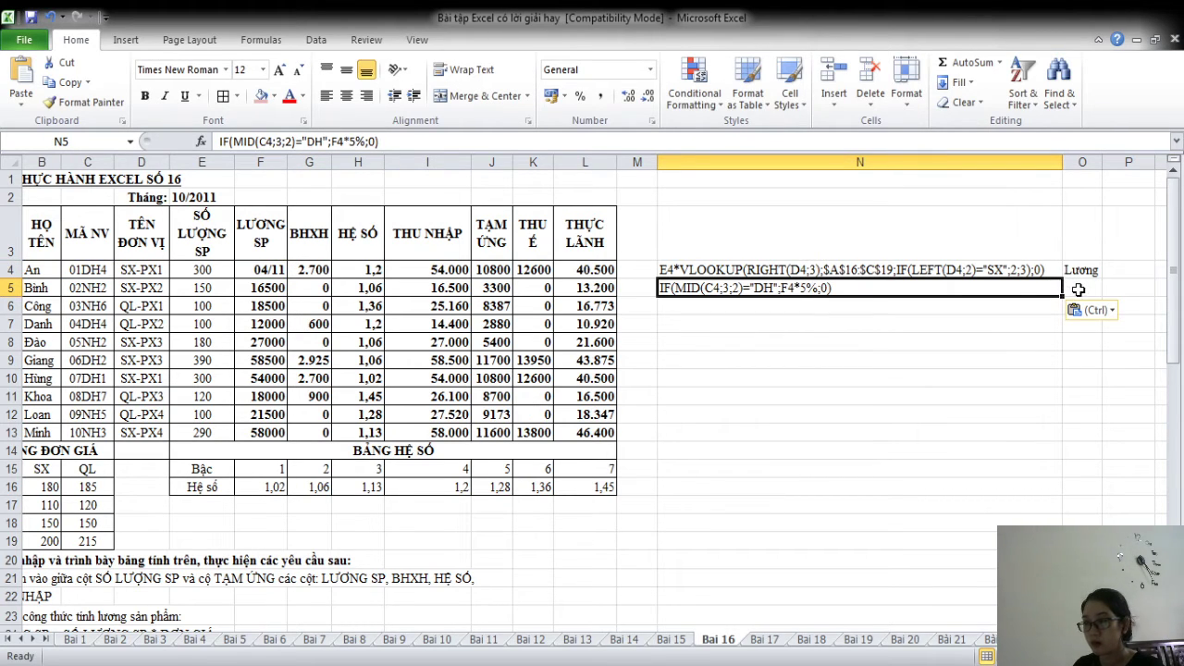
# Label O5 as 'BHXH'
pyautogui.click(1078, 288)
pyautogui.write('B')
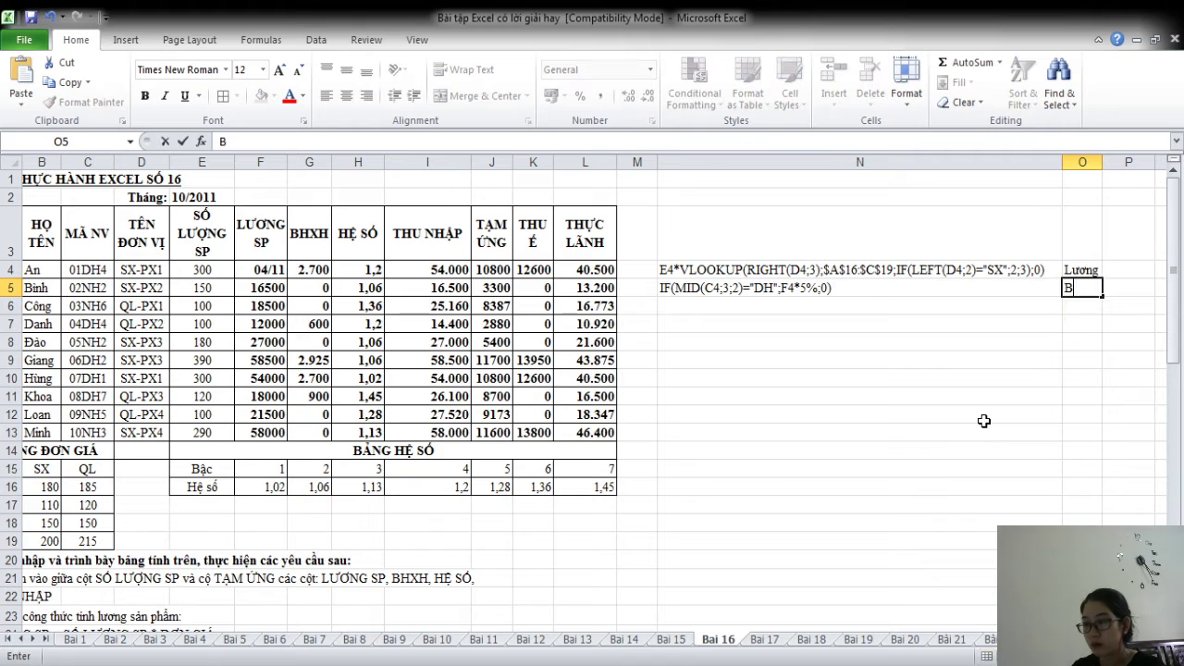
pyautogui.write('HXH')
pyautogui.press('Return')
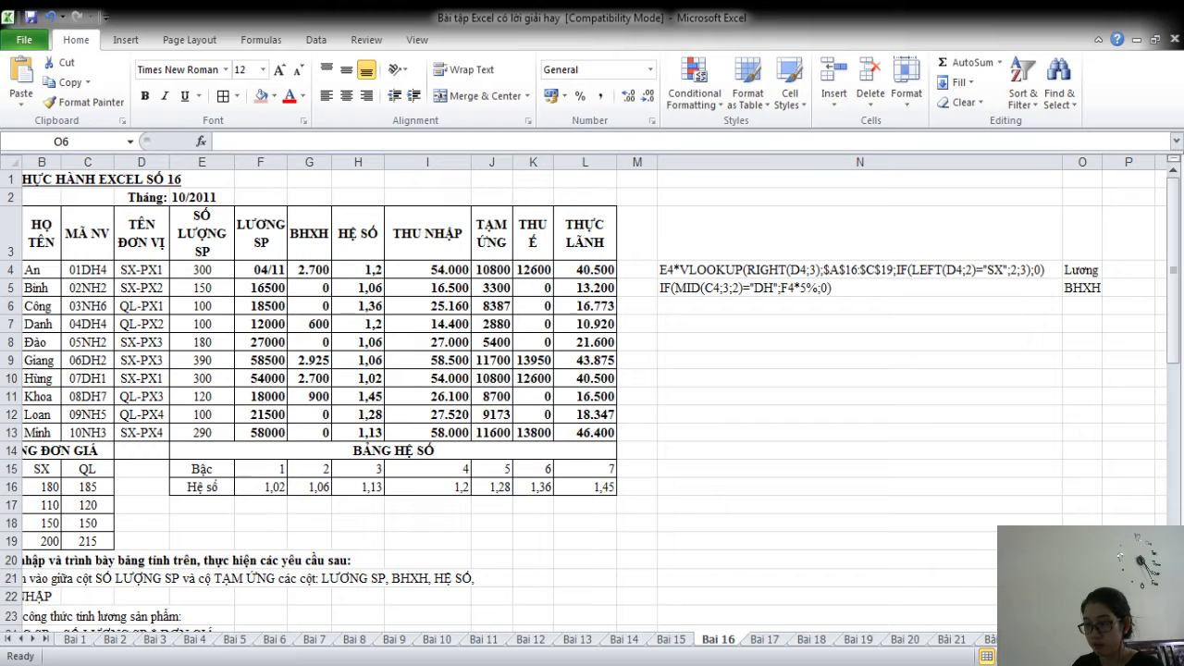
pyautogui.click(1081, 305)
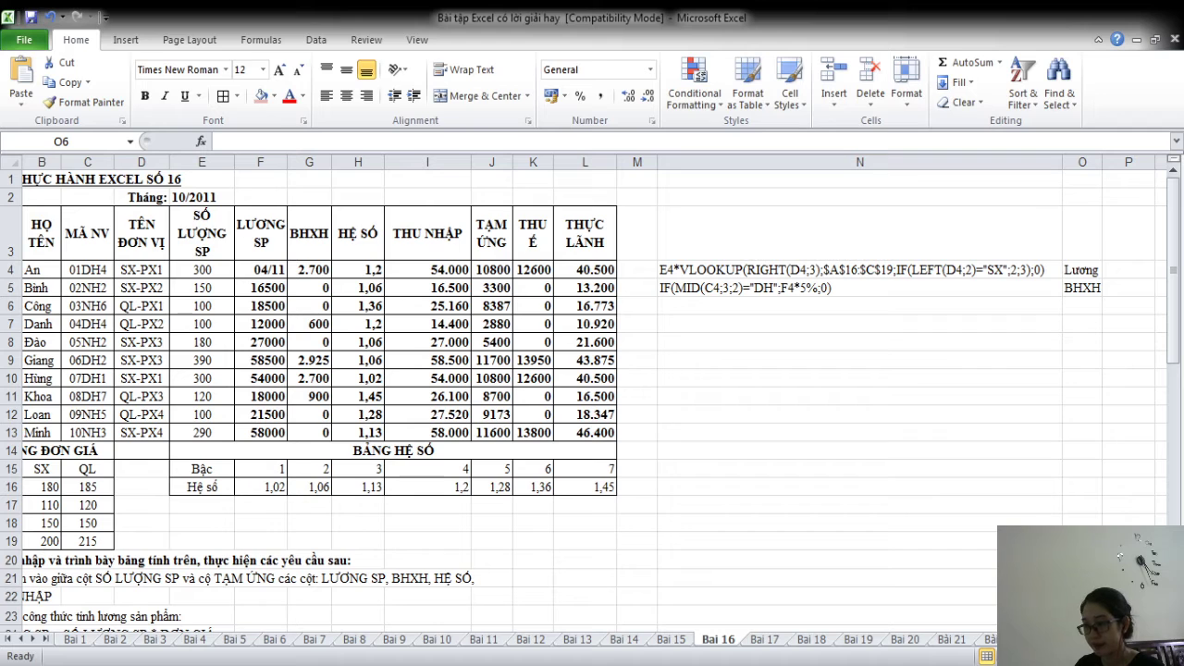
# Paste H4's HLOOKUP(VALUE(RIGHT(C4;1));$F$15:$L$16;2;0) formula text into N6
pyautogui.click(371, 270)
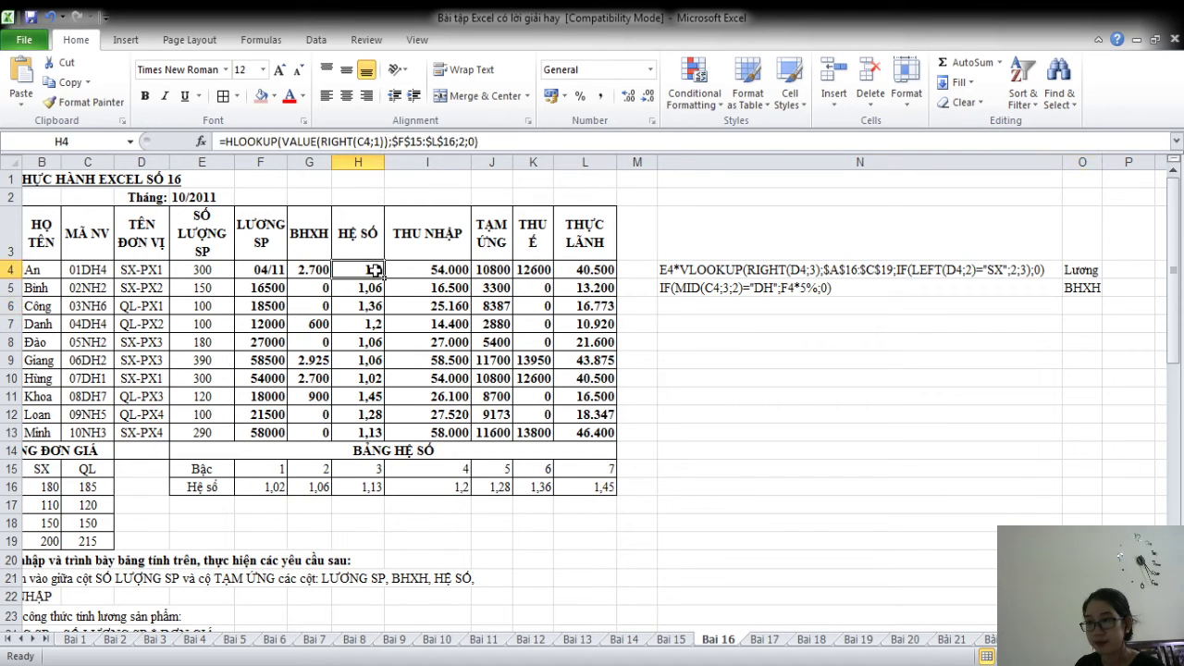
pyautogui.click(478, 140)
pyautogui.keyDown('shift'); pyautogui.click(227, 141); pyautogui.keyUp('shift')
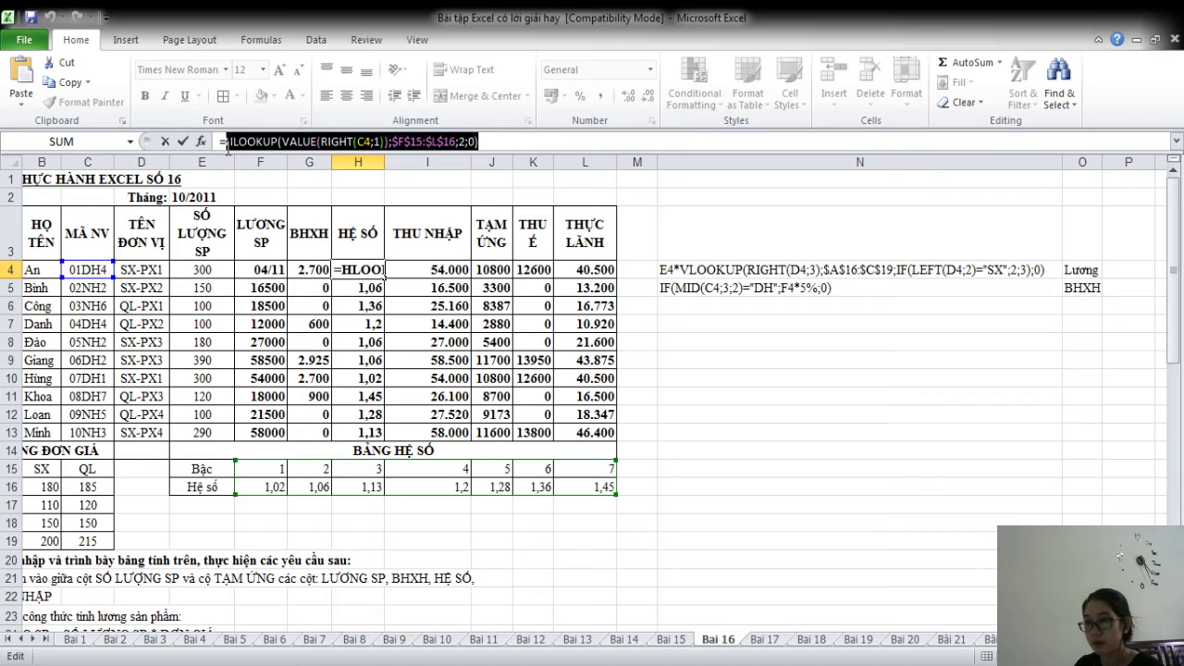
pyautogui.click(533, 140)
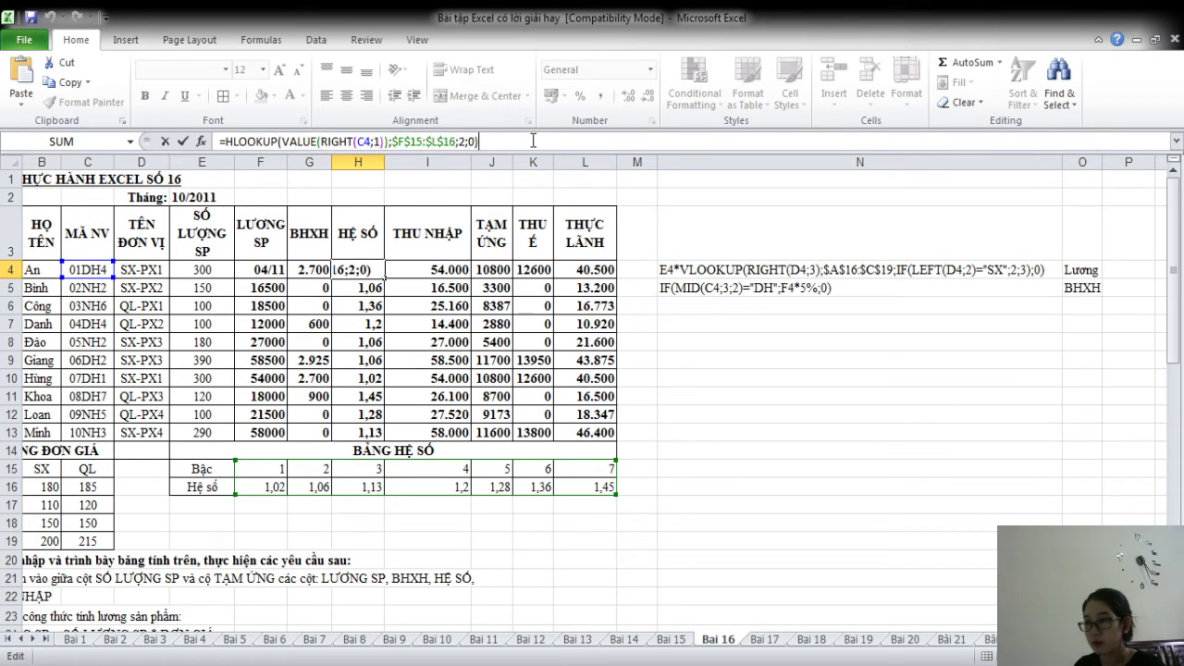
pyautogui.press('Return')
pyautogui.click(677, 308)
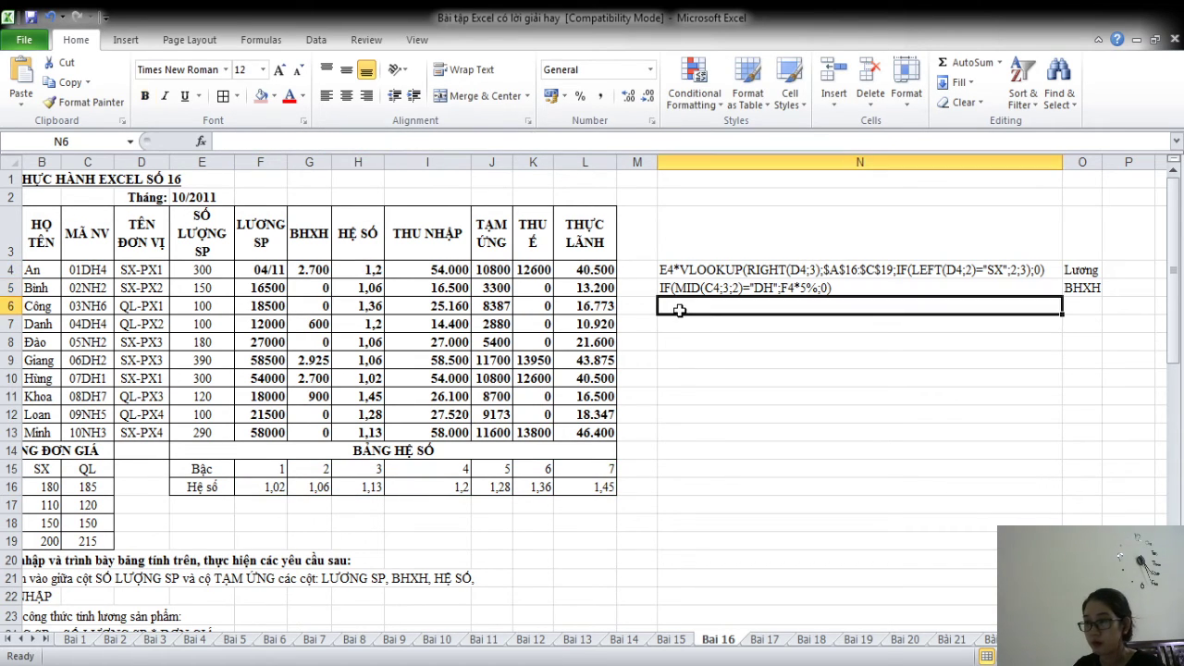
pyautogui.write('HLOOKUP(VALUE(RIGHT(C4;1));$F$15:$L$16;2;0)')
# Label O6 as 'Hệ số'
pyautogui.click(1089, 307)
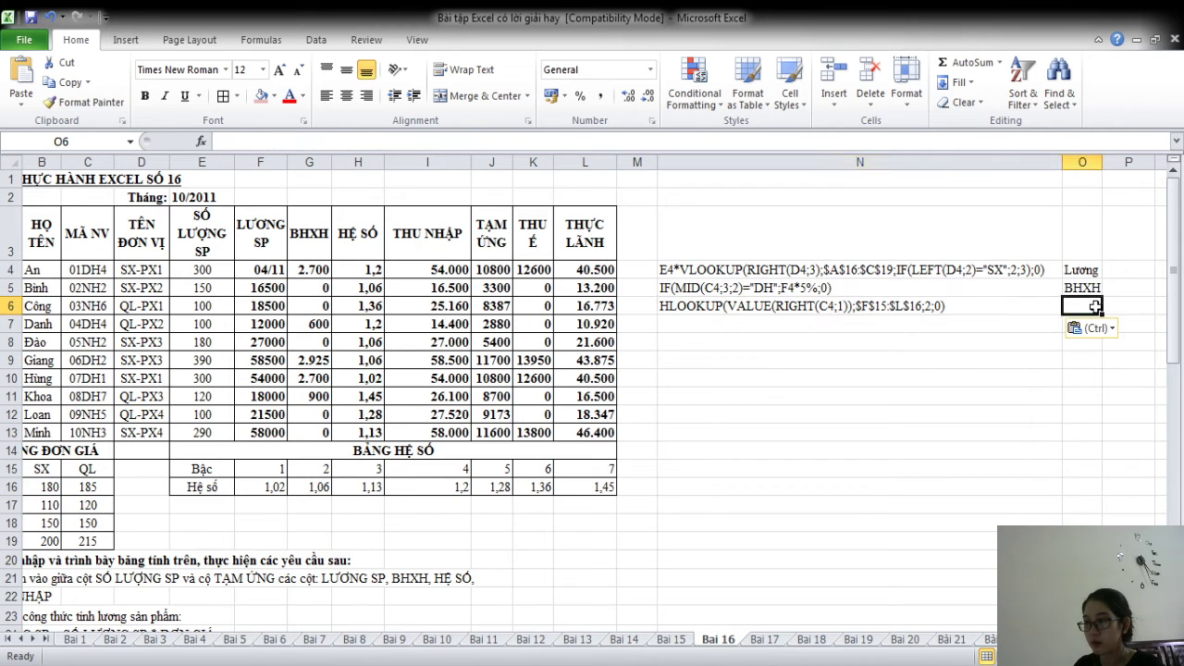
pyautogui.write('Hệ')
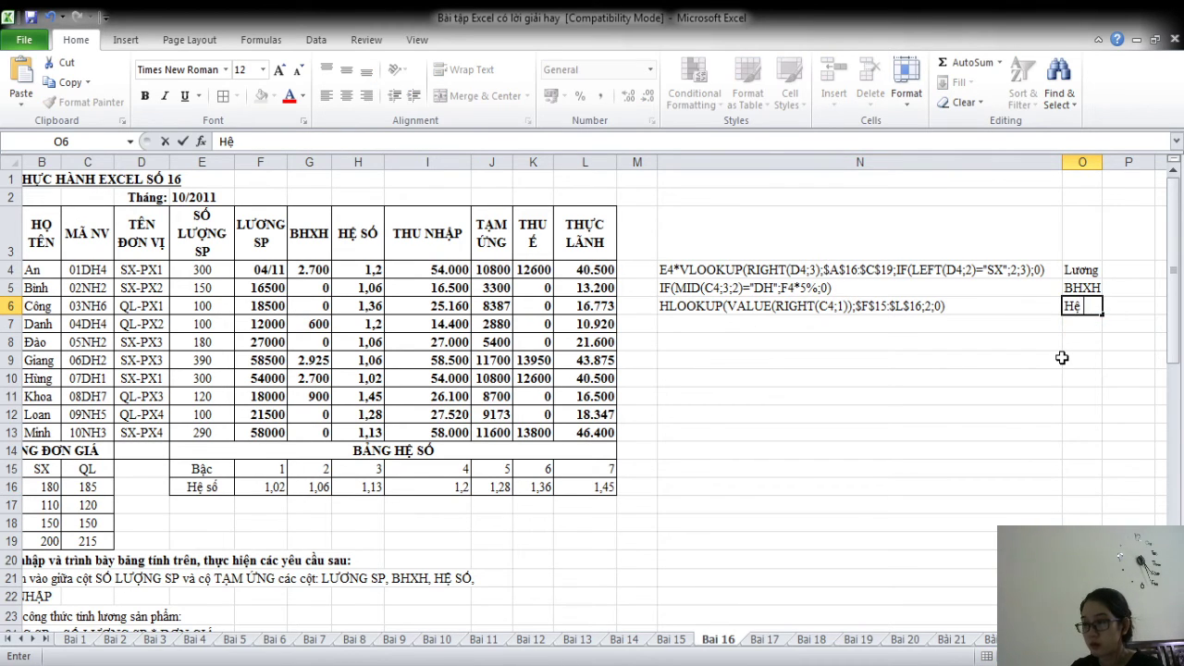
pyautogui.write(' số')
pyautogui.press('Return')
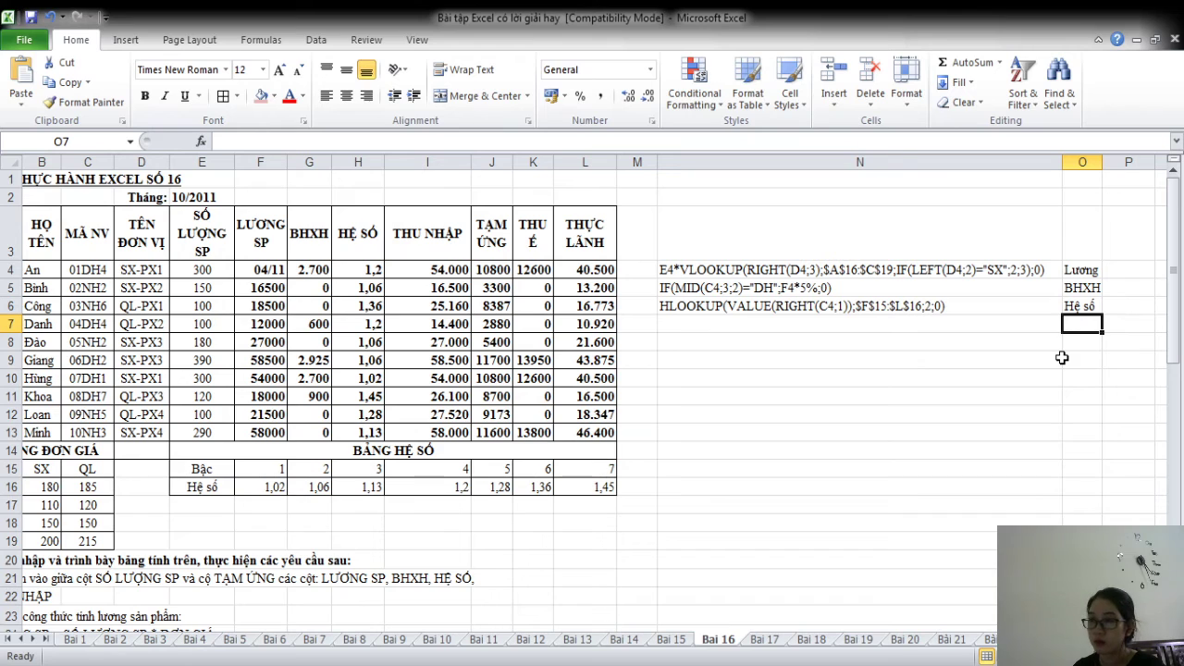
pyautogui.click(460, 270)
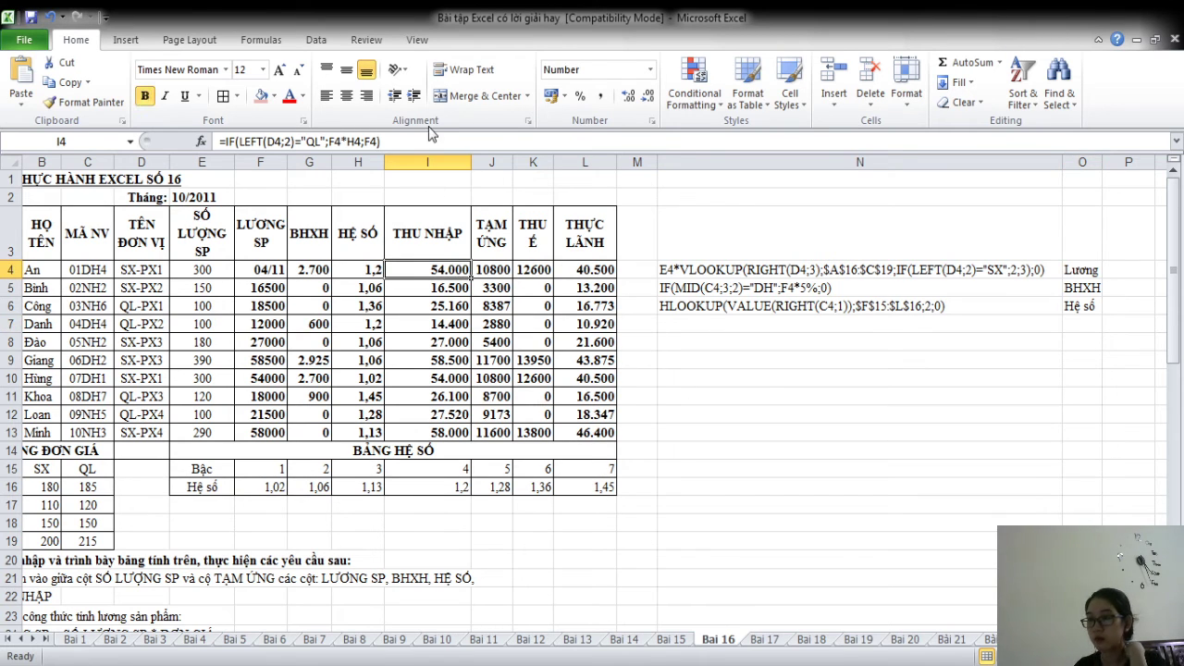
# Paste I4's IF(LEFT(D4;2)="QL";F4*H4;F4) formula text into N7
pyautogui.moveTo(326, 142)
pyautogui.mouseDown()
pyautogui.moveTo(221, 151)
pyautogui.moveTo(225, 141)
pyautogui.mouseUp()
pyautogui.hotkey('ctrl', 'c')
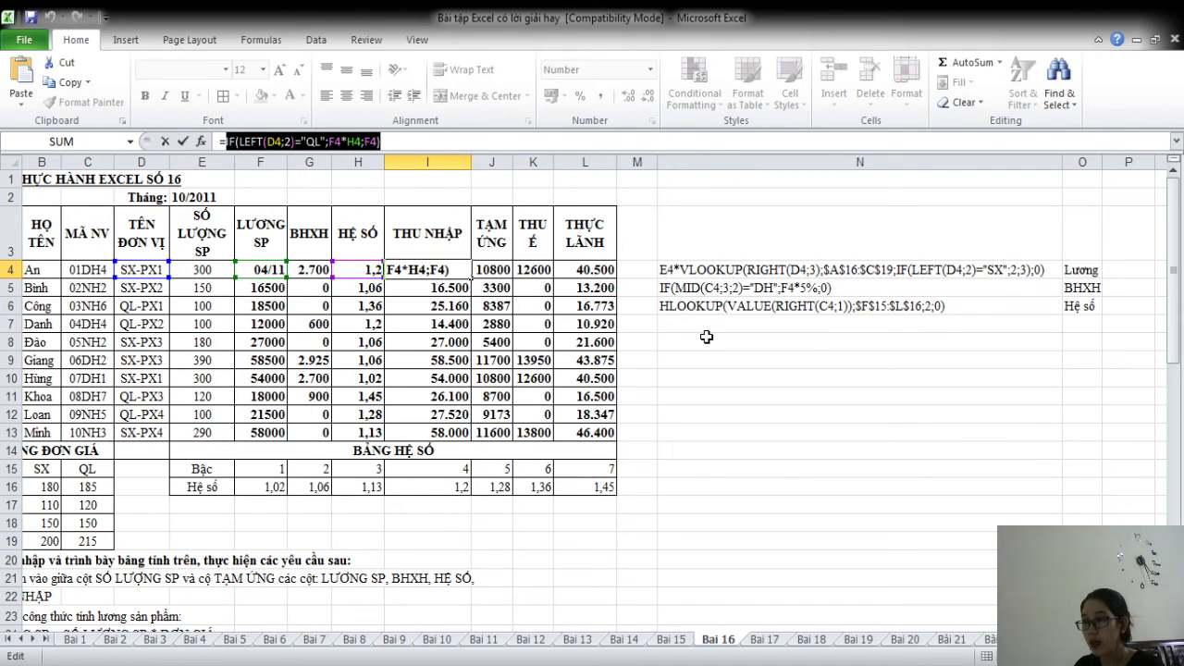
pyautogui.click(559, 141)
pyautogui.press('Return')
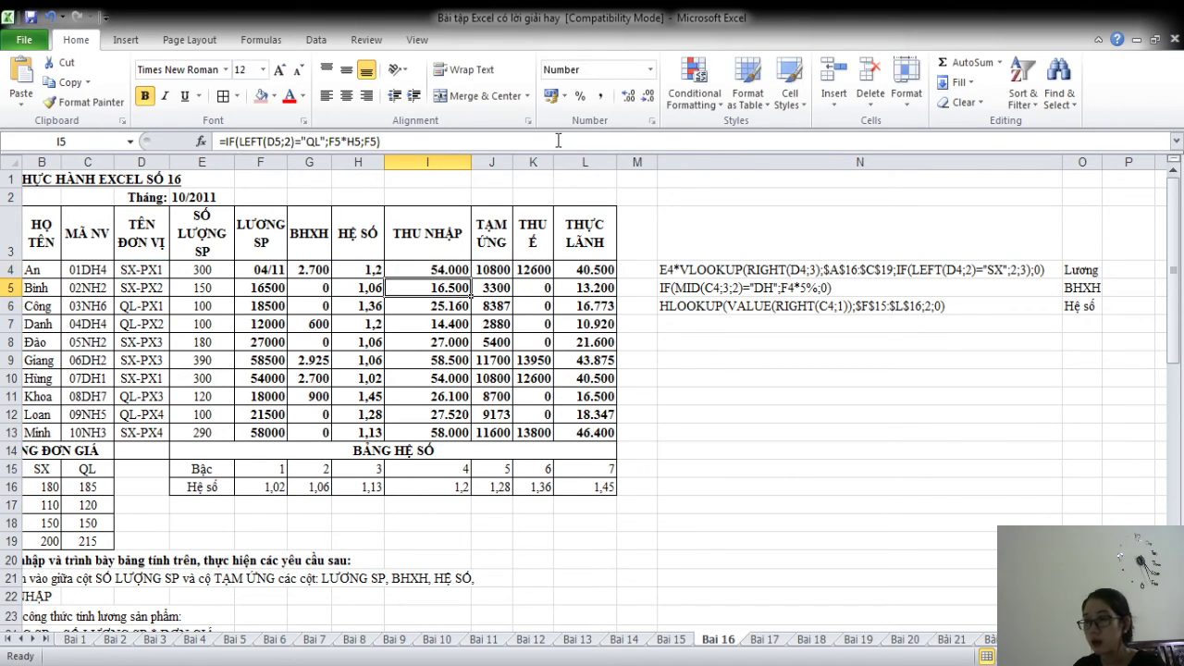
pyautogui.click(684, 327)
pyautogui.hotkey('ctrl', 'v')
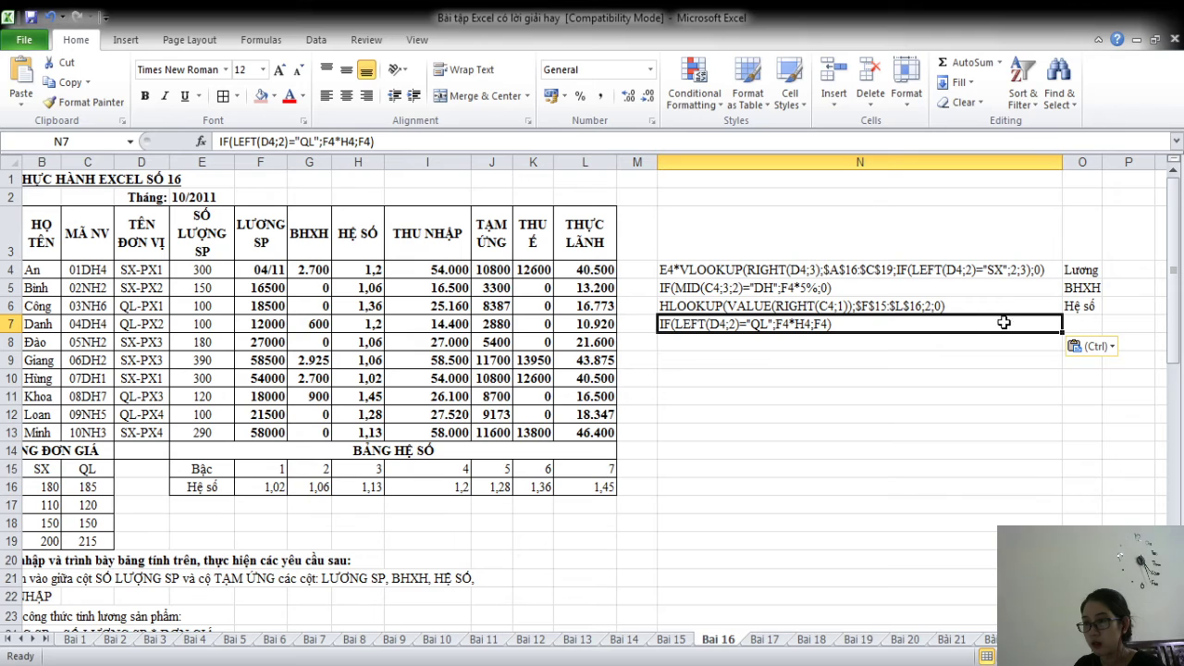
# Label O7 as 'Thu nhập' and widen column O to fit the labels
pyautogui.click(1077, 326)
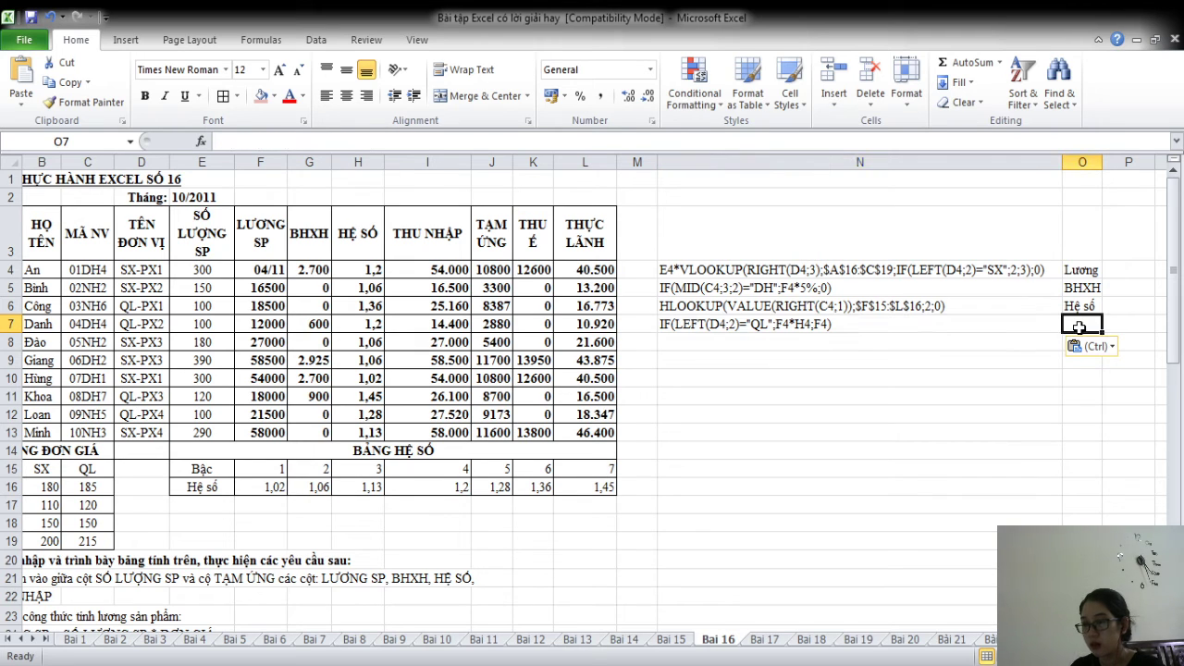
pyautogui.write('Thu nhâ')
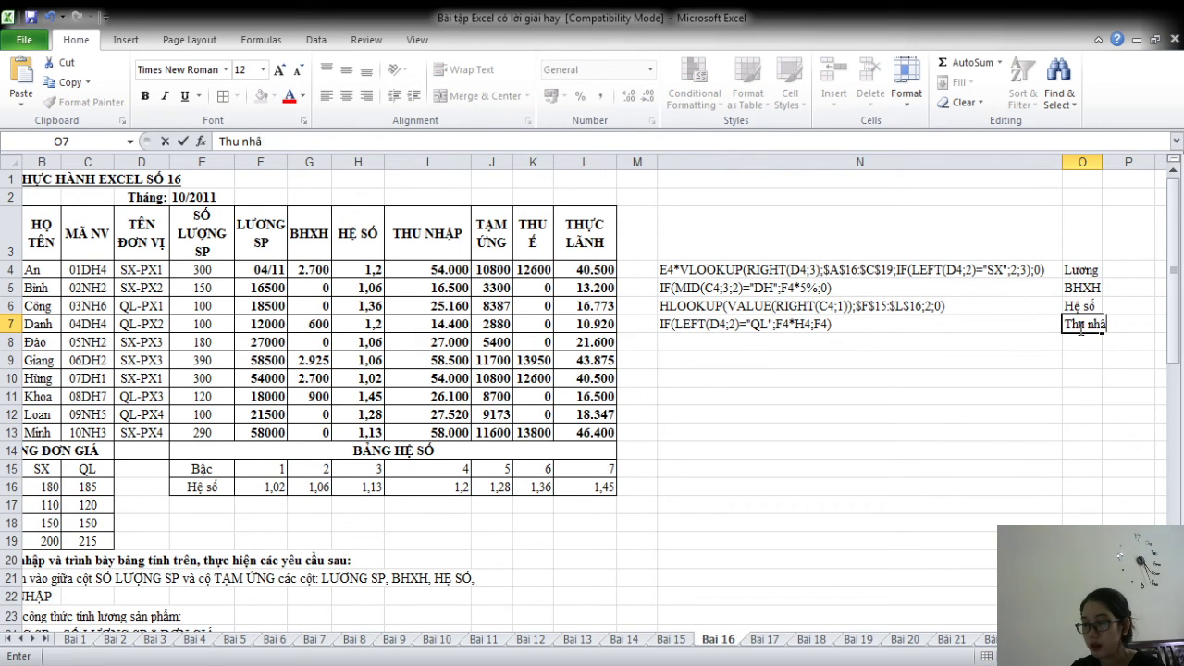
pyautogui.write('jp')
pyautogui.press('Return')
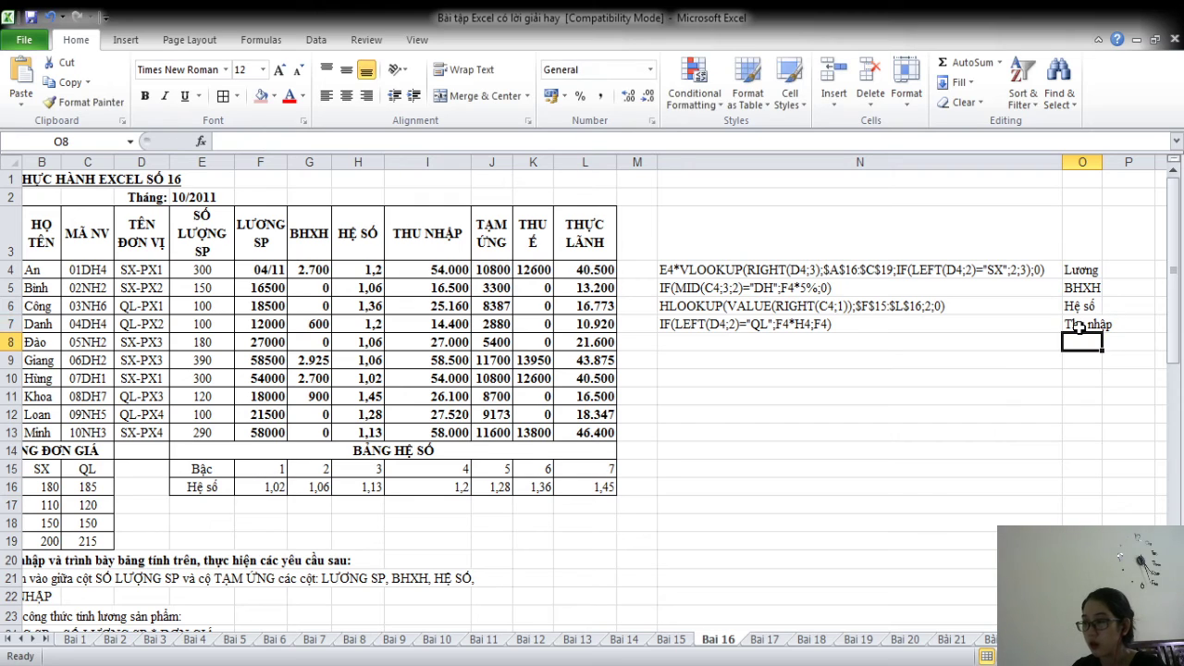
pyautogui.doubleClick(1100, 162)
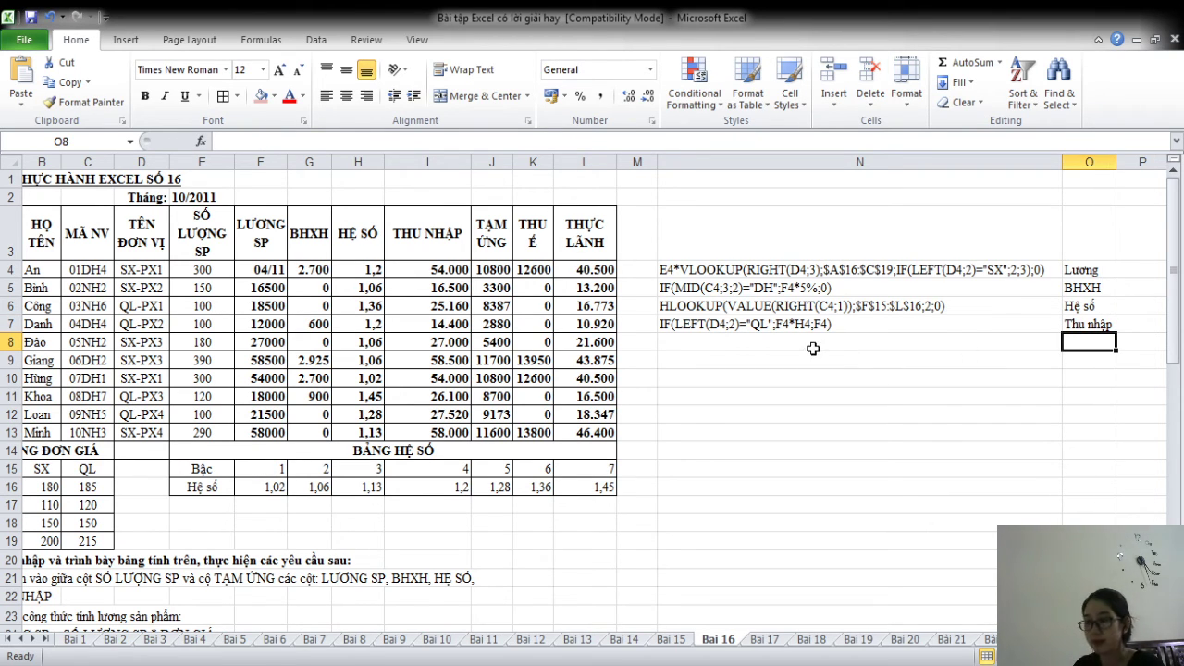
pyautogui.click(779, 346)
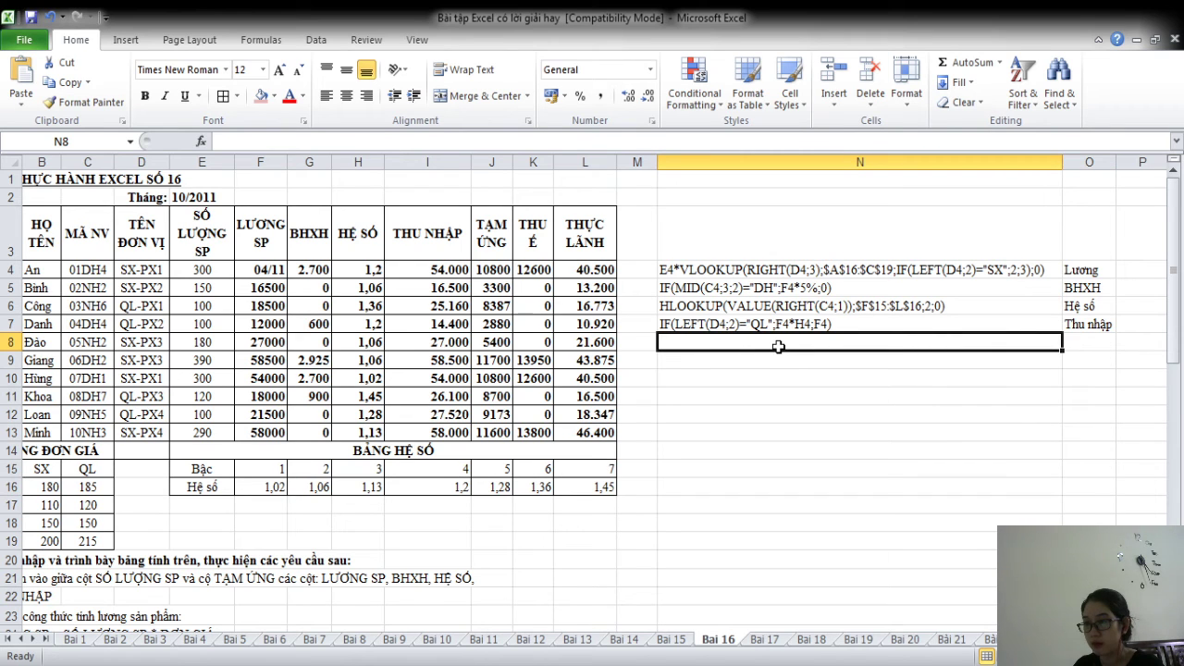
pyautogui.click(493, 269)
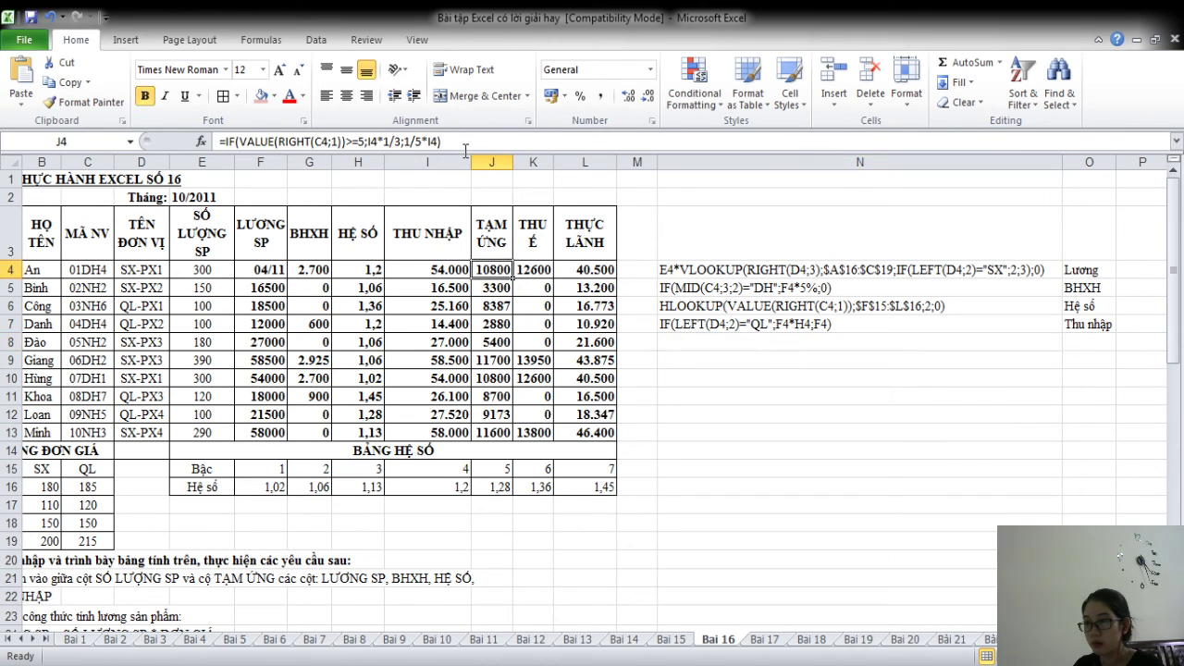
# Paste J4's IF(VALUE(RIGHT(C4;1))>=5;I4*1/3;1/5*I4) formula text into N8
pyautogui.moveTo(465, 150); pyautogui.dragTo(224, 150)
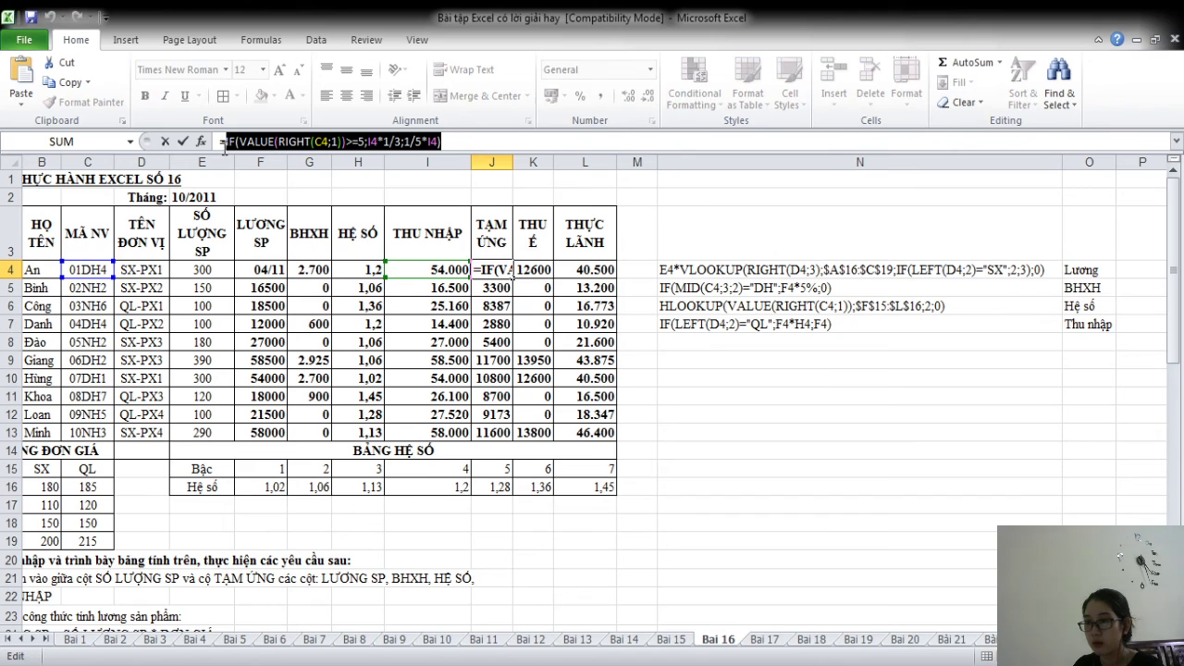
pyautogui.click(457, 141)
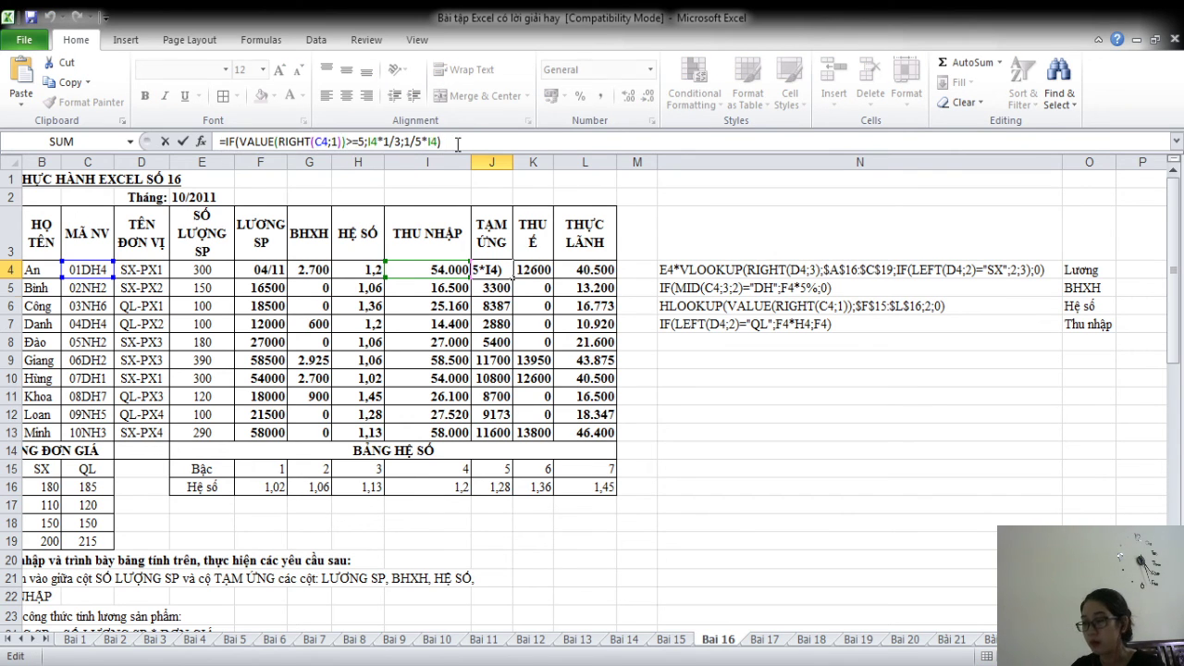
pyautogui.press('Return')
pyautogui.click(688, 345)
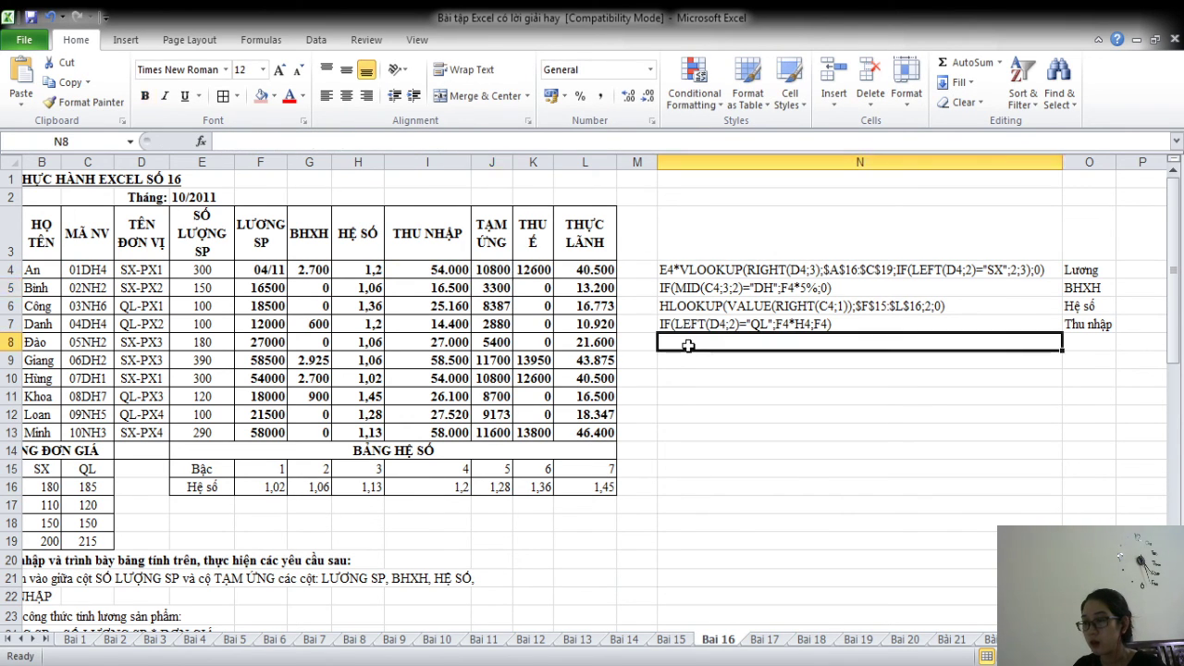
pyautogui.write('IF(VALUE(RIGHT(C4;1))>=5;I4*1/3;1/5*I4)')
# Label O8 as 'Tạm ứng'
pyautogui.click(1082, 341)
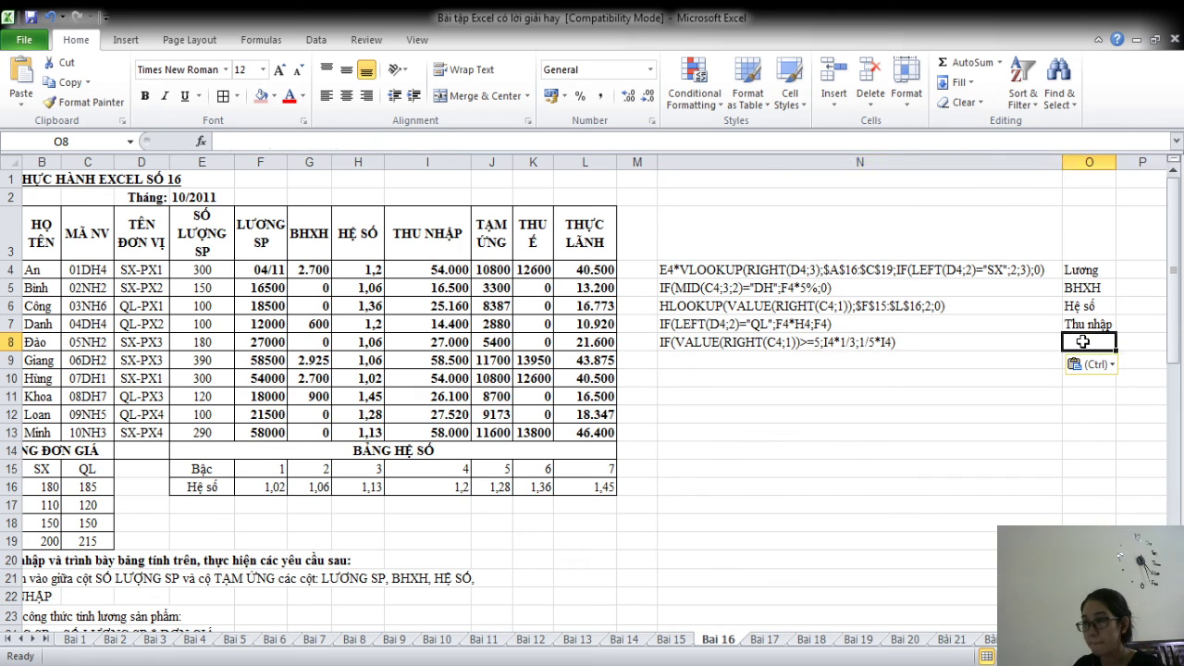
pyautogui.write('Tạm')
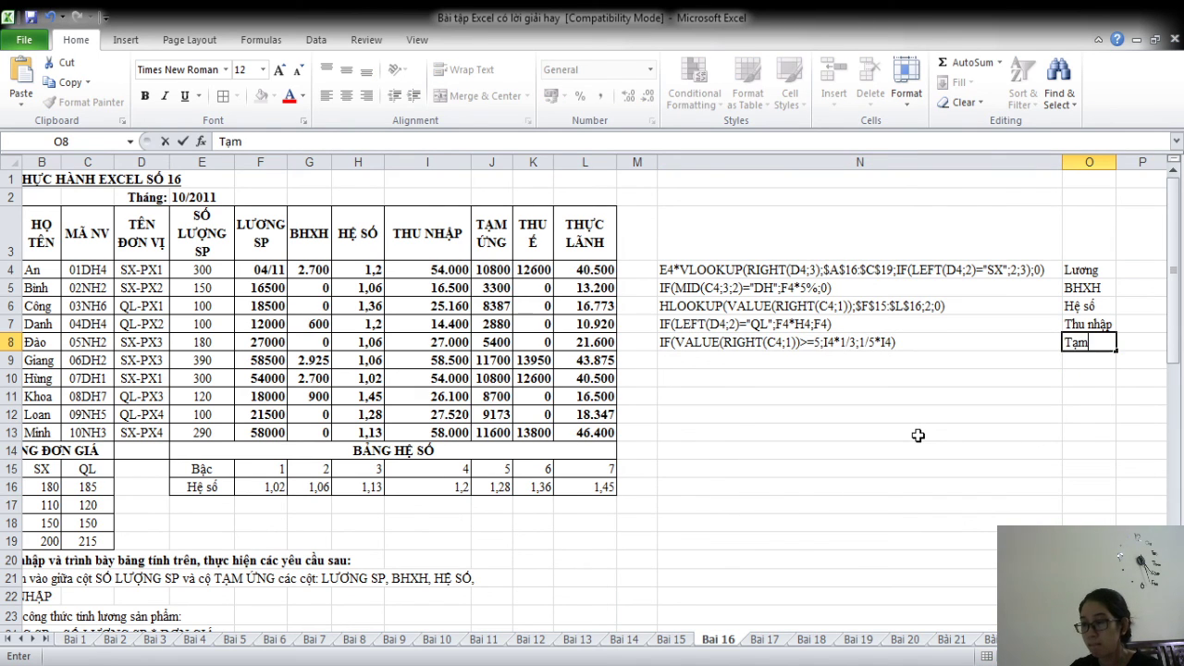
pyautogui.write(' ứng')
pyautogui.press('Return')
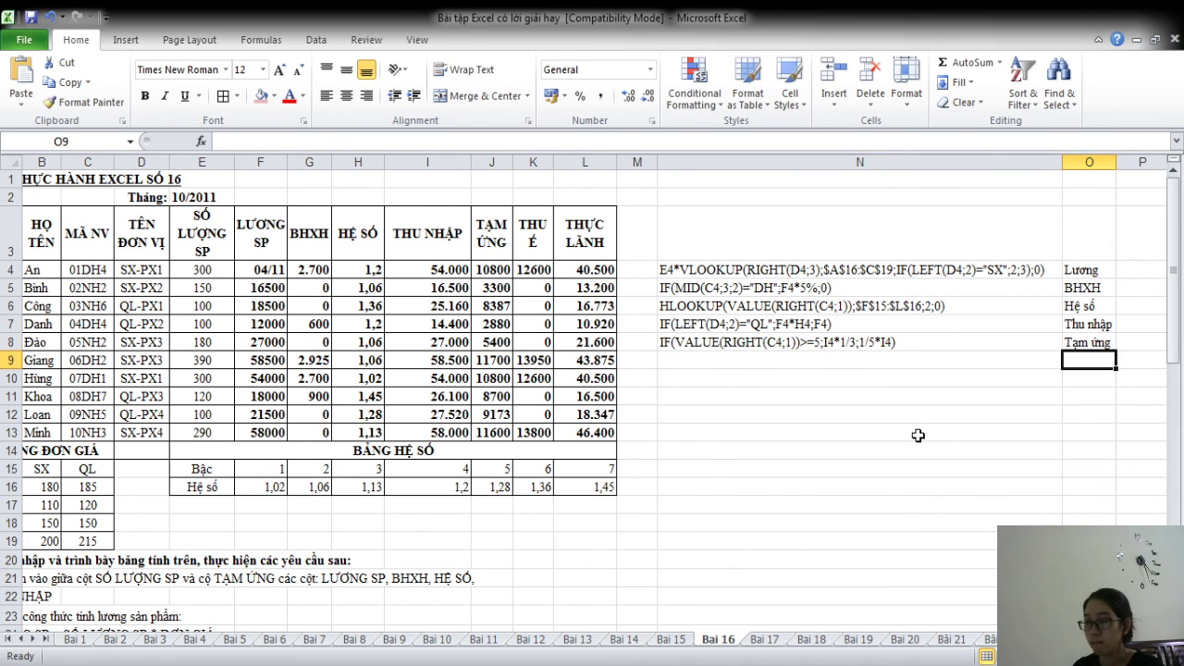